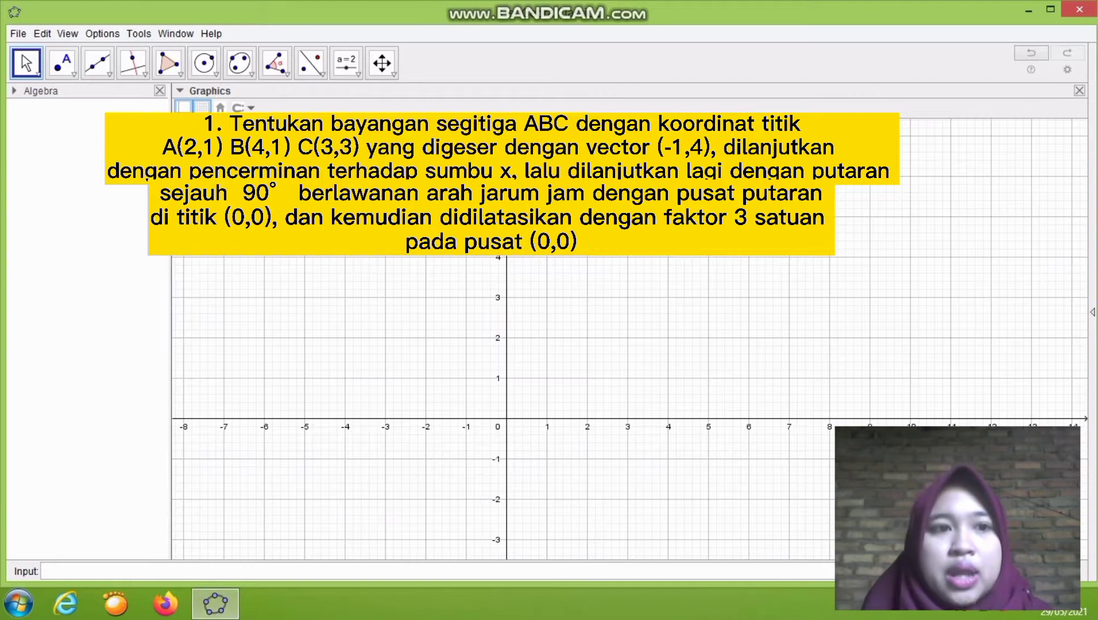
Draw triangle ABC as a polygon with vertices A(2, 1), B(4, 1) and C(3, 3).
left_click(181, 74)
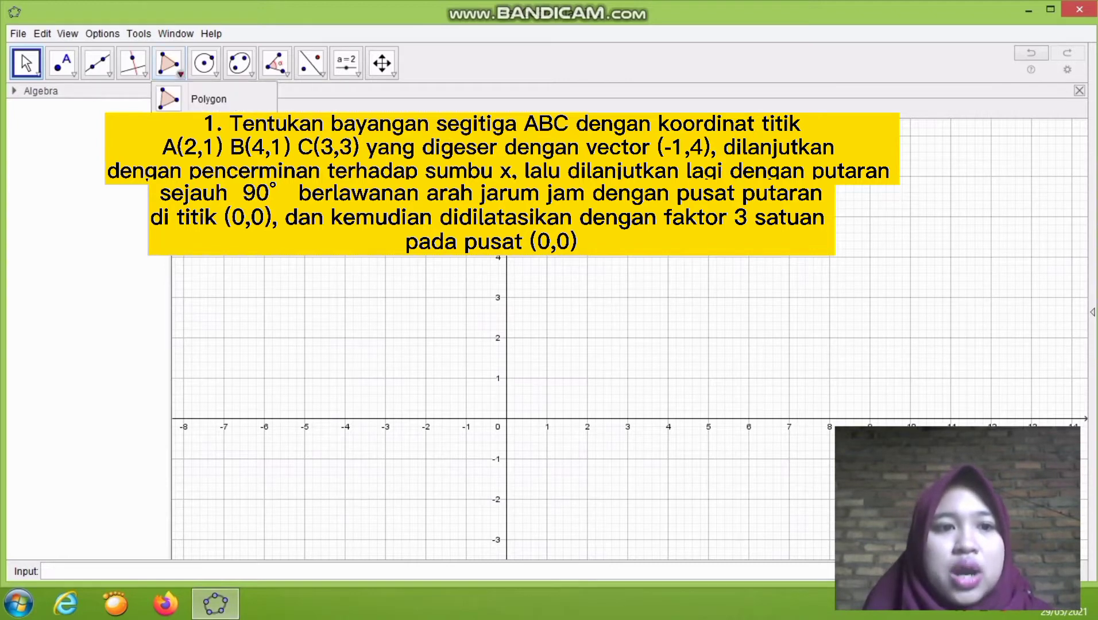
left_click(204, 99)
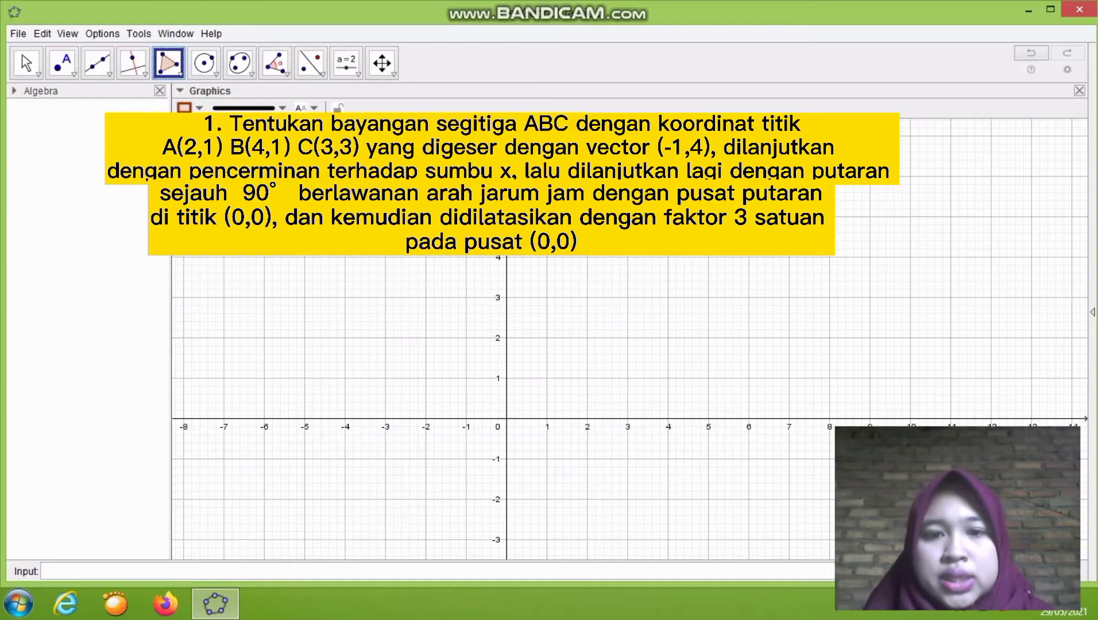
left_click(587, 378)
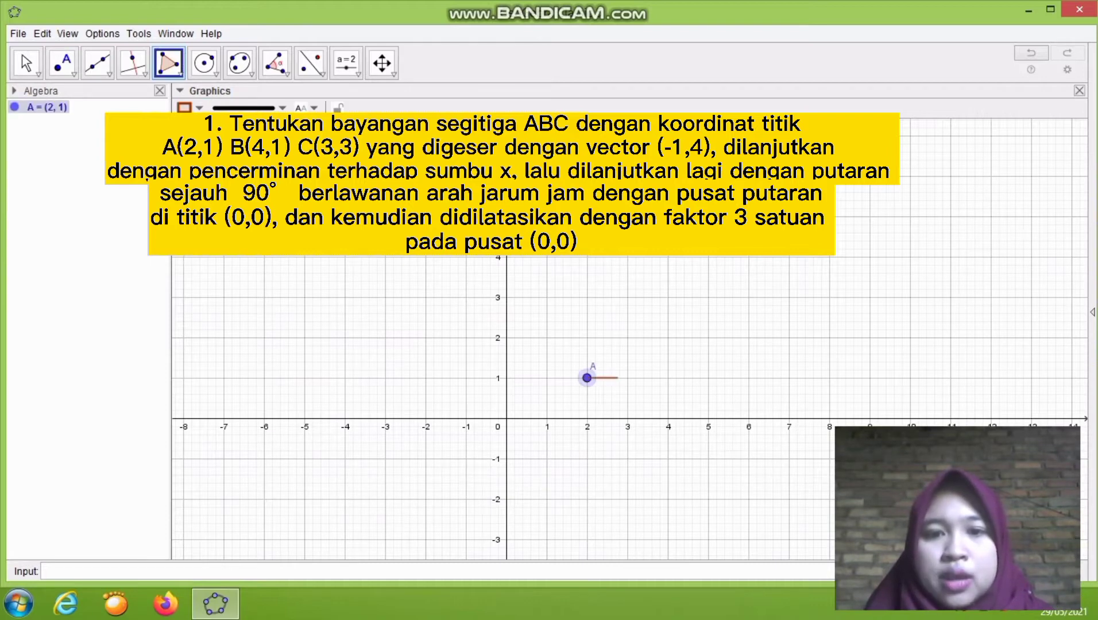
left_click(668, 378)
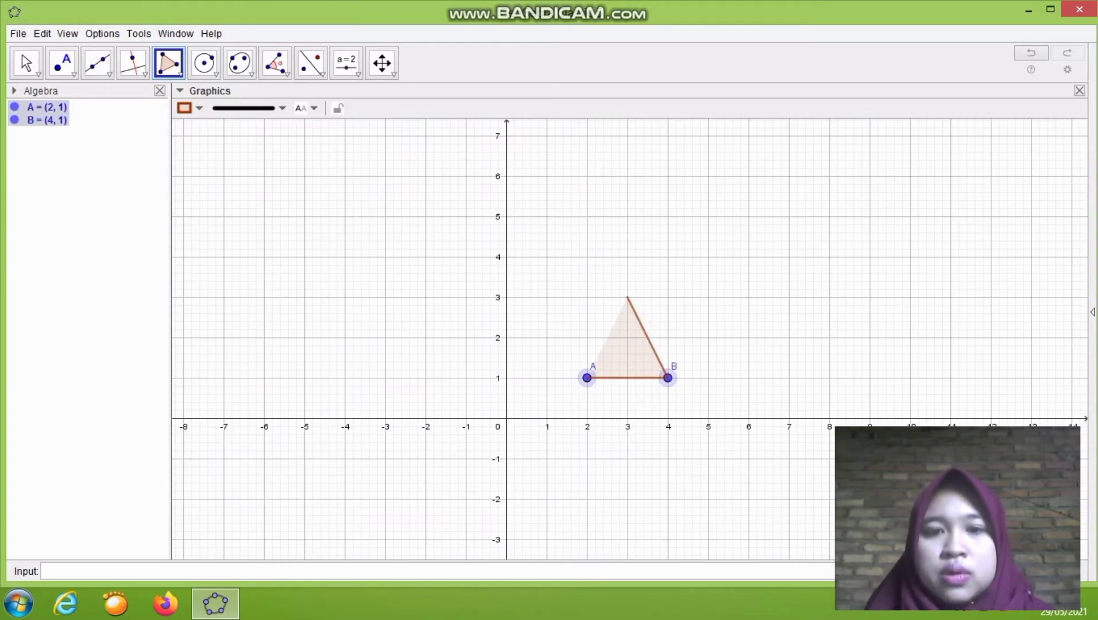
left_click(627, 297)
left_click(587, 378)
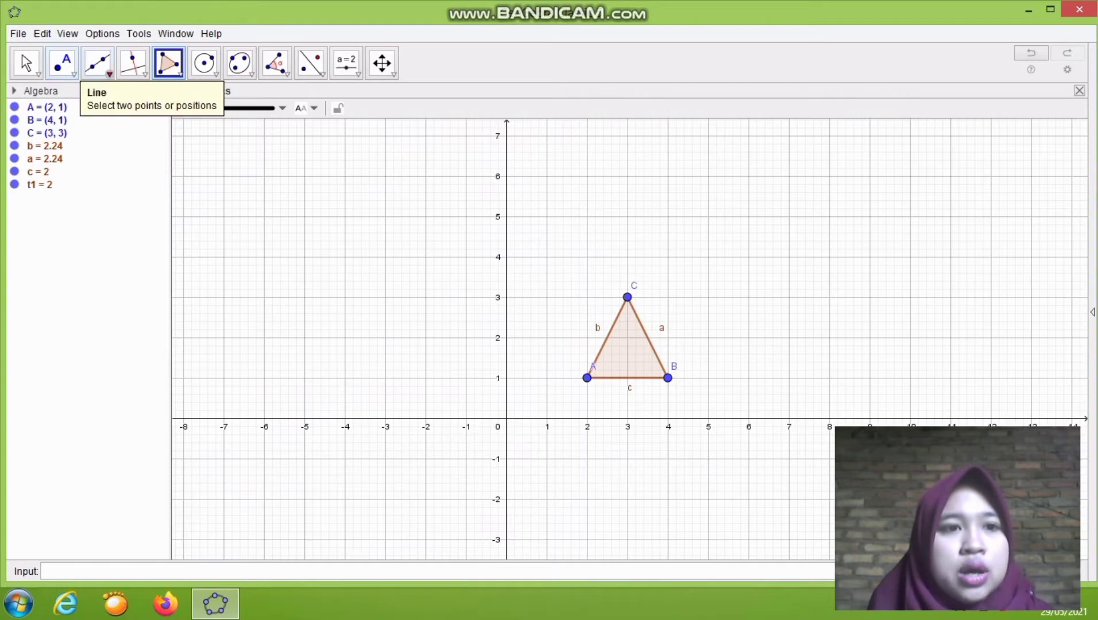
Draw a vector from (9, 1) to (8, 5) to represent the translation (-1, 4).
left_click(109, 74)
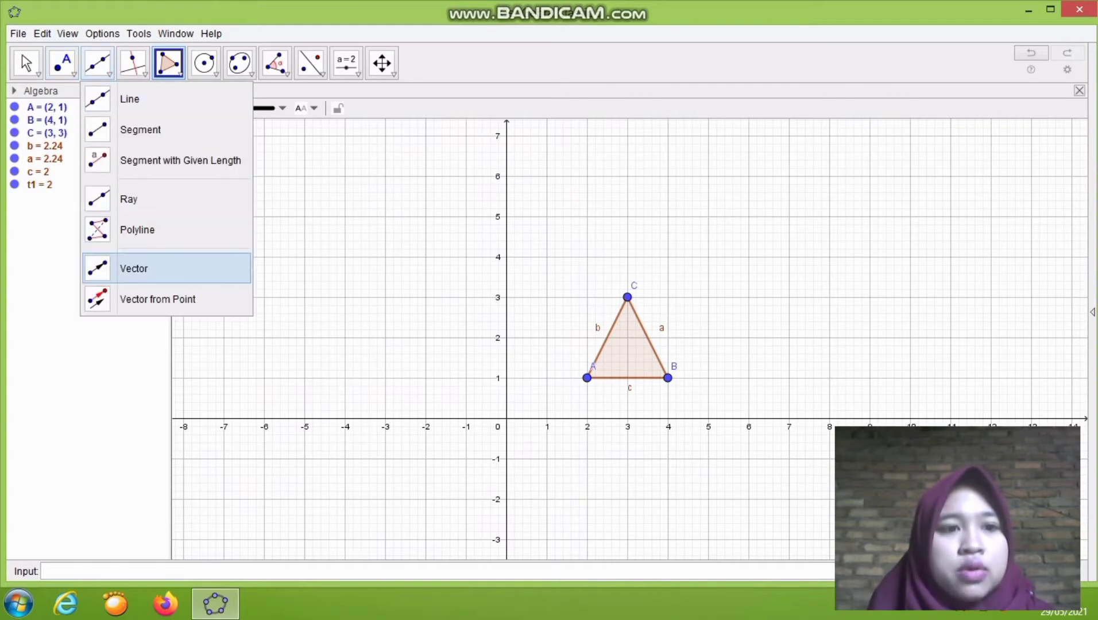
left_click(138, 268)
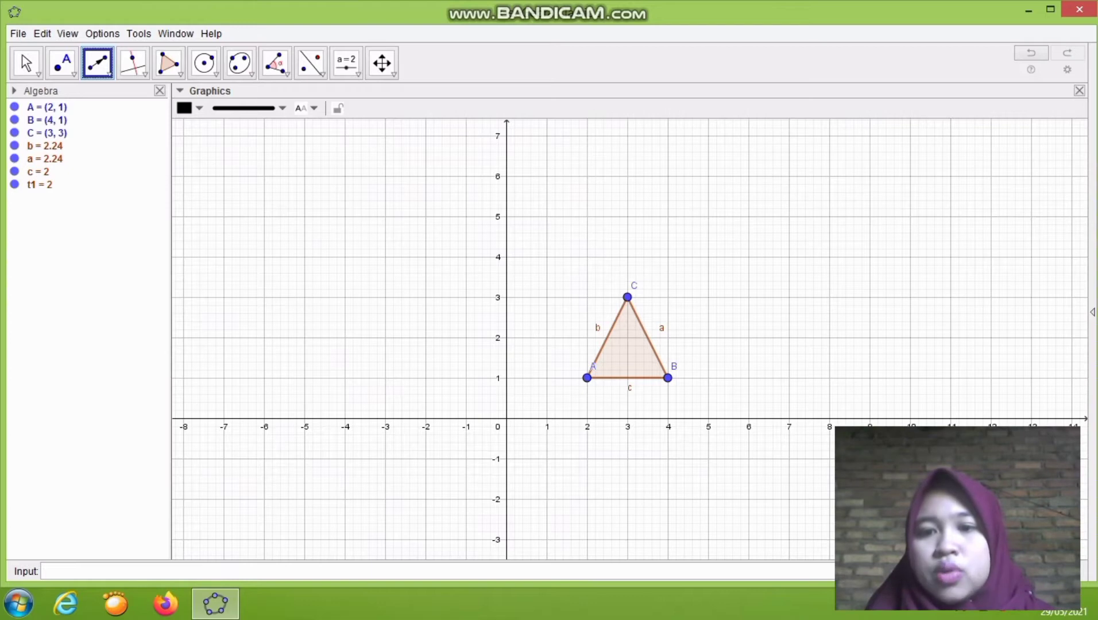
left_click(869, 377)
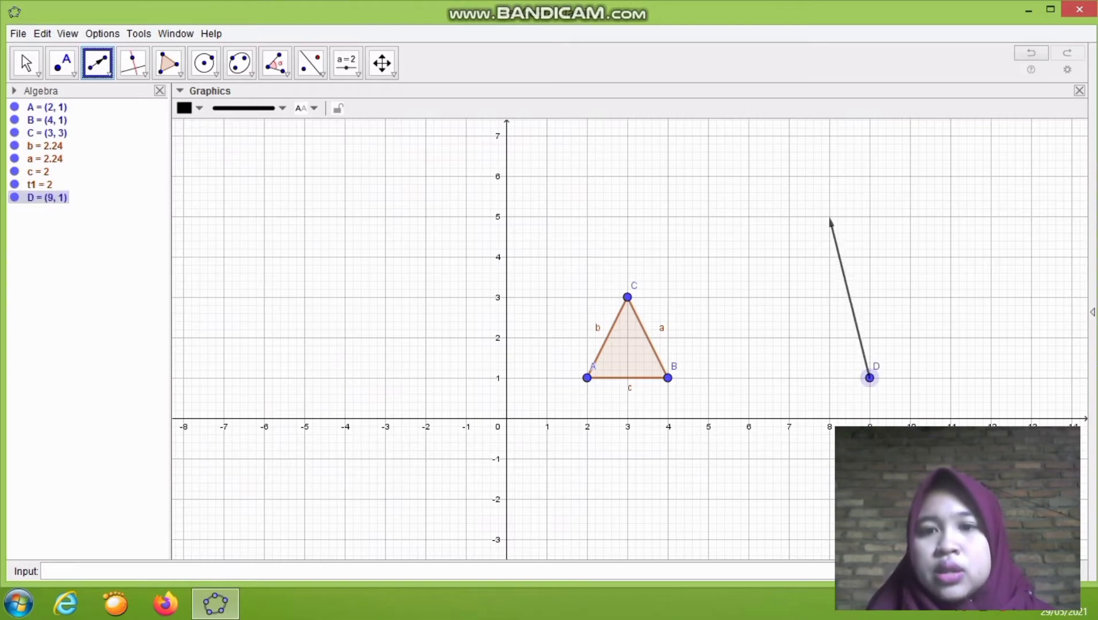
left_click(829, 217)
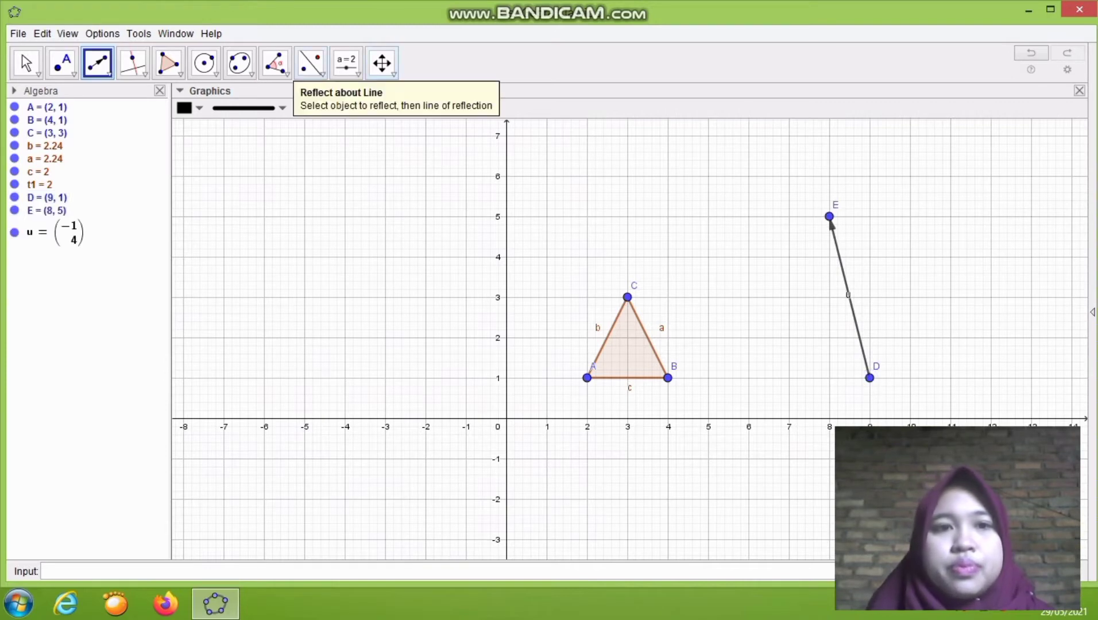
left_click(25, 63)
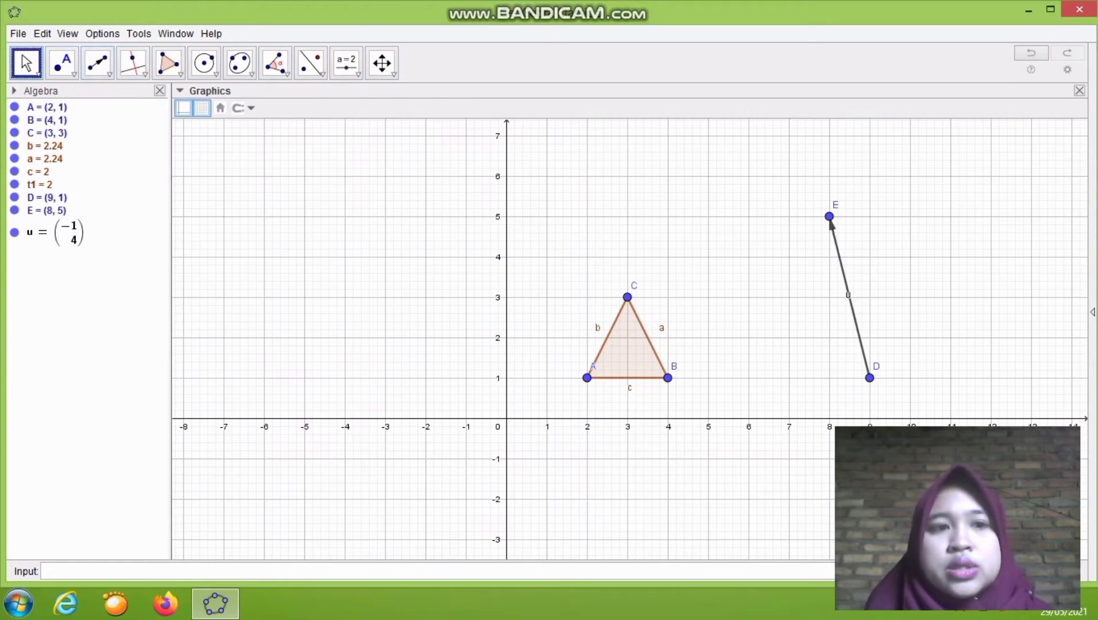
left_click(26, 63)
mouse_move(62, 63)
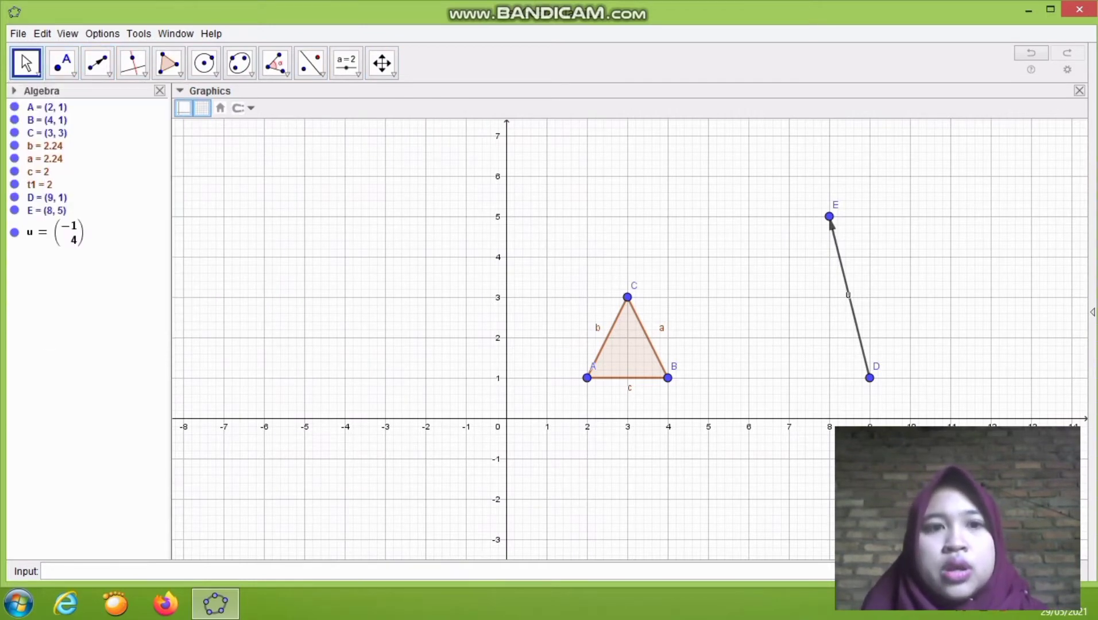
Translate triangle ABC by the vector (-1, 4).
left_click(323, 73)
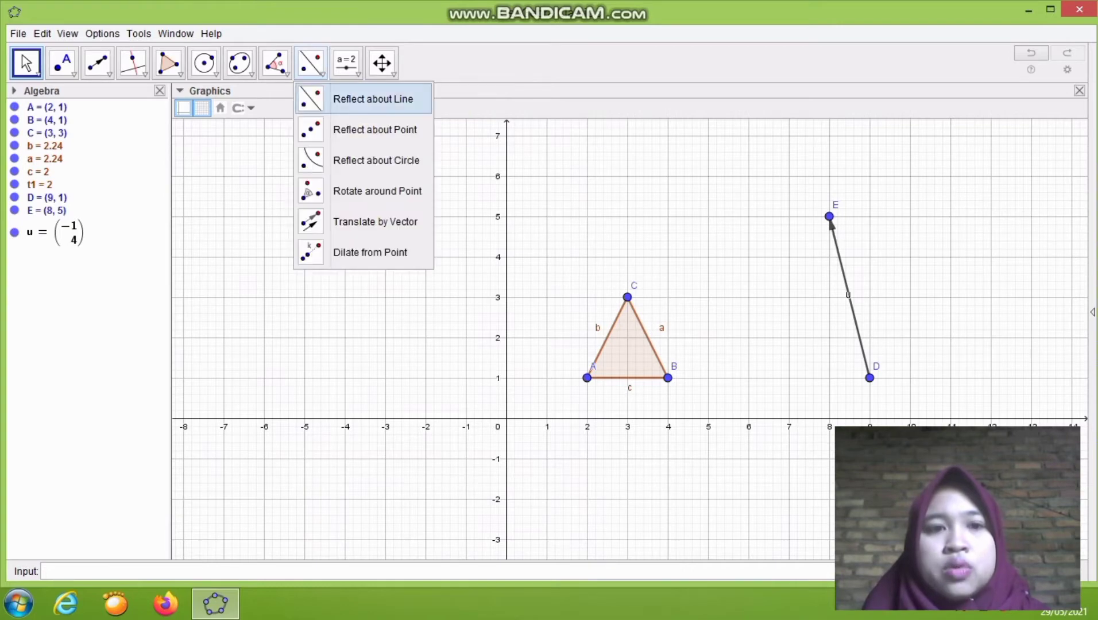
left_click(375, 222)
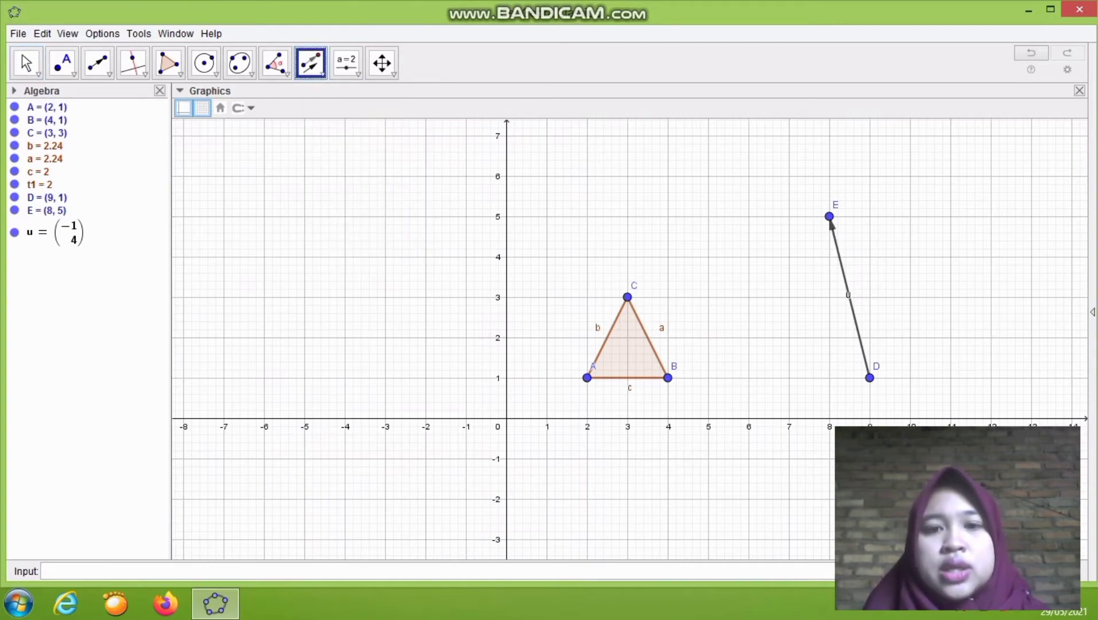
left_click(627, 350)
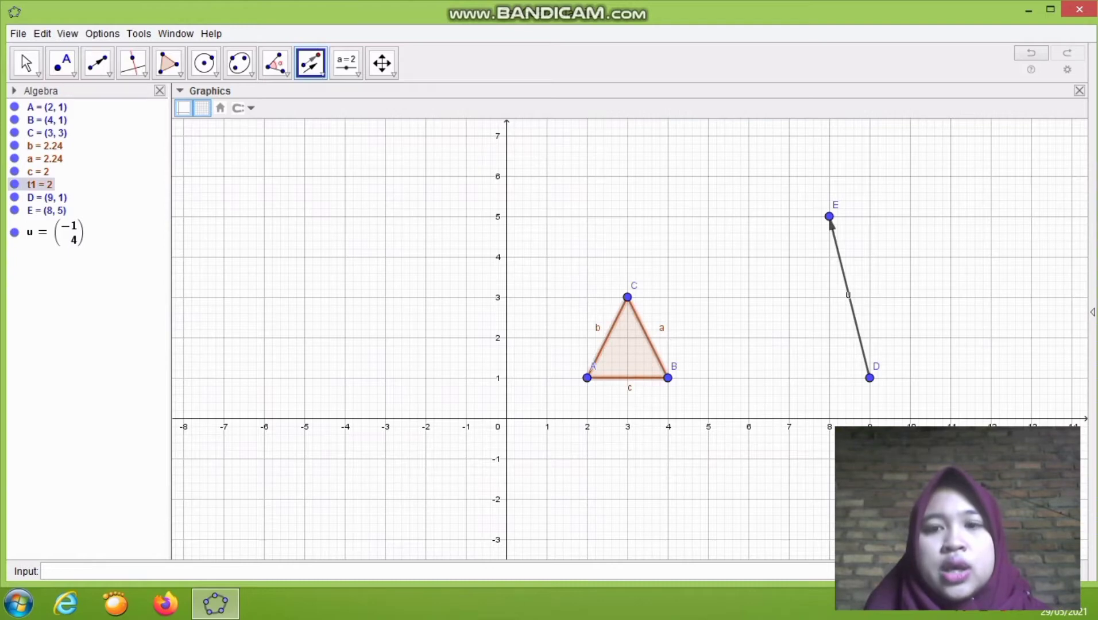
left_click(831, 225)
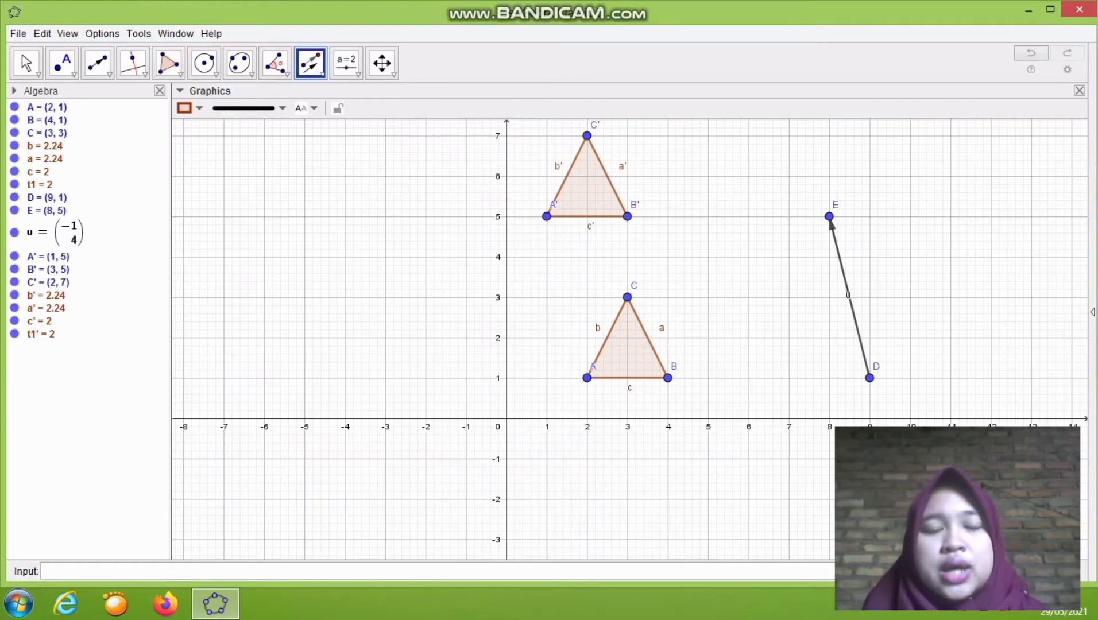
left_click(26, 62)
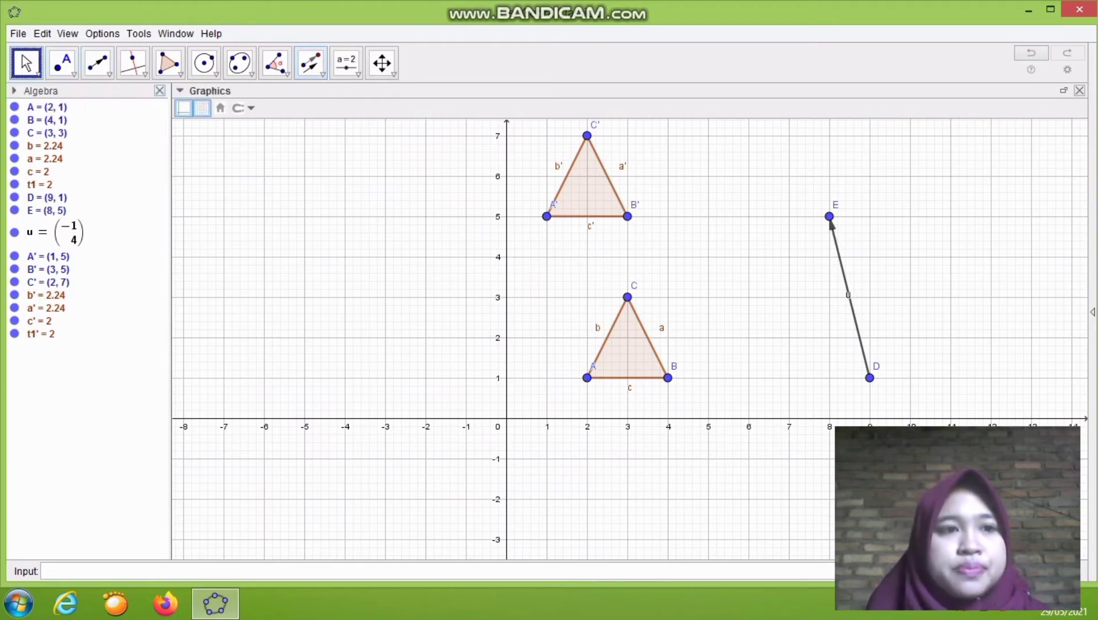
left_click(38, 73)
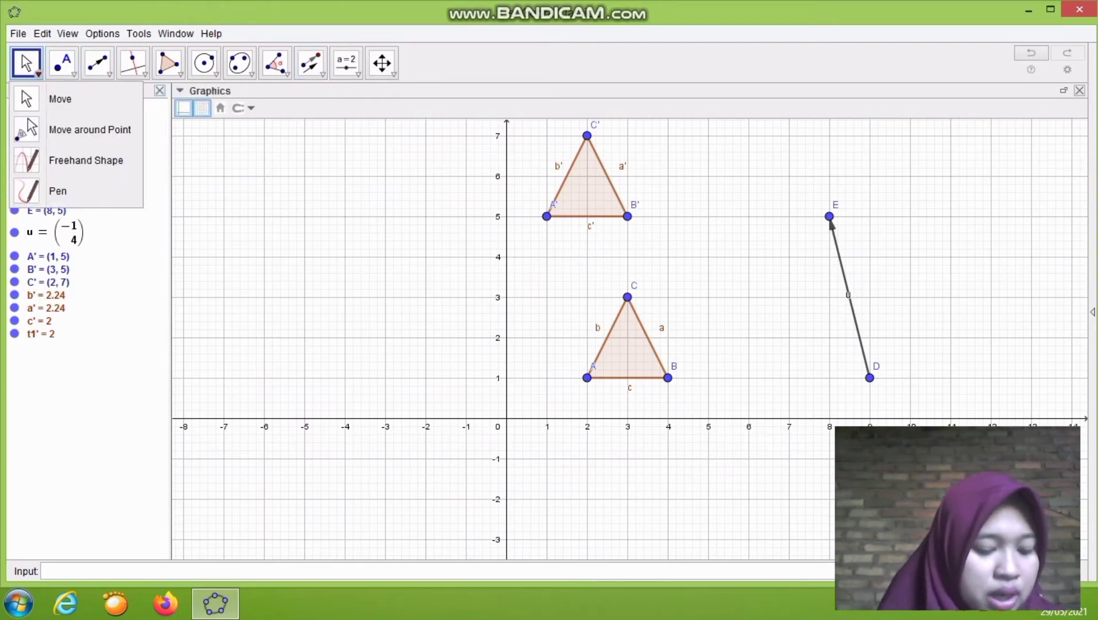
left_click(73, 73)
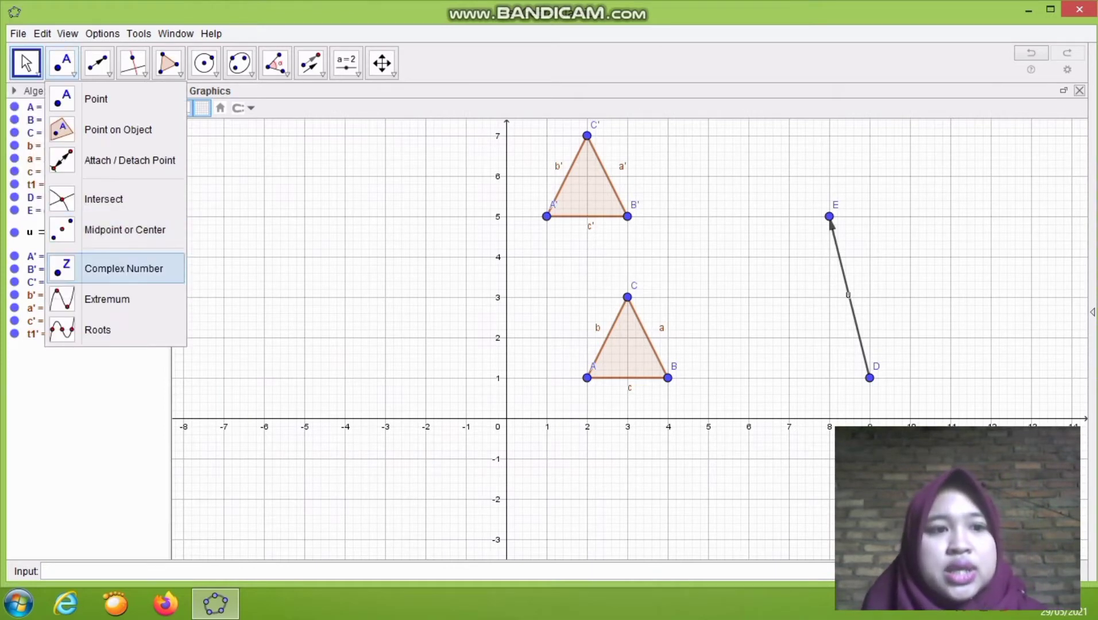
key("Escape")
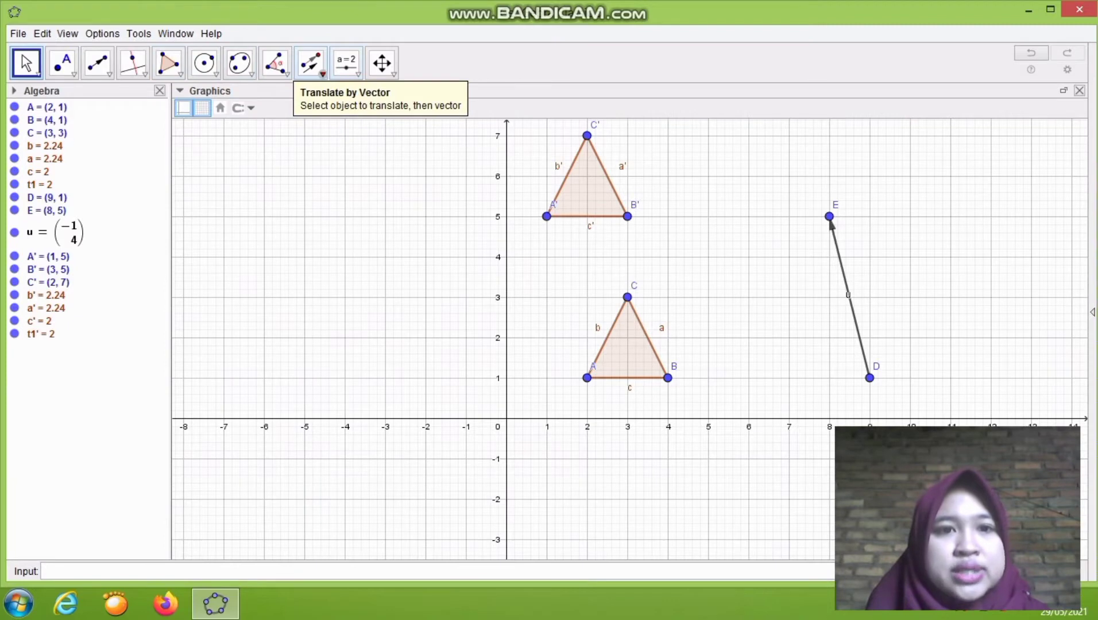
Reflect the translated triangle A'B'C' about the x-axis.
left_click(323, 73)
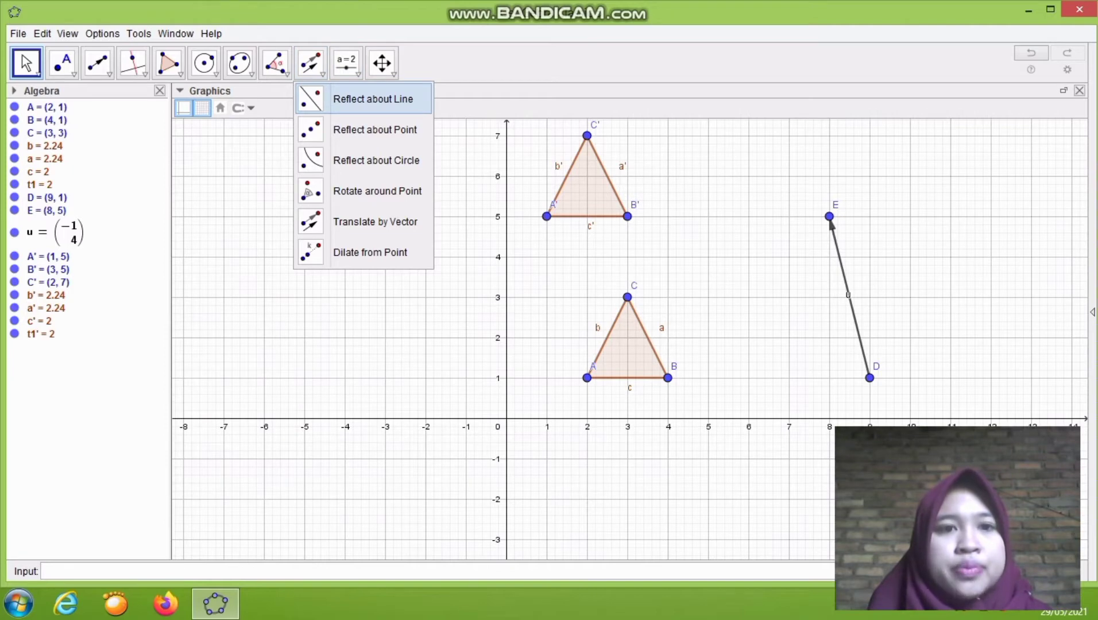
left_click(372, 99)
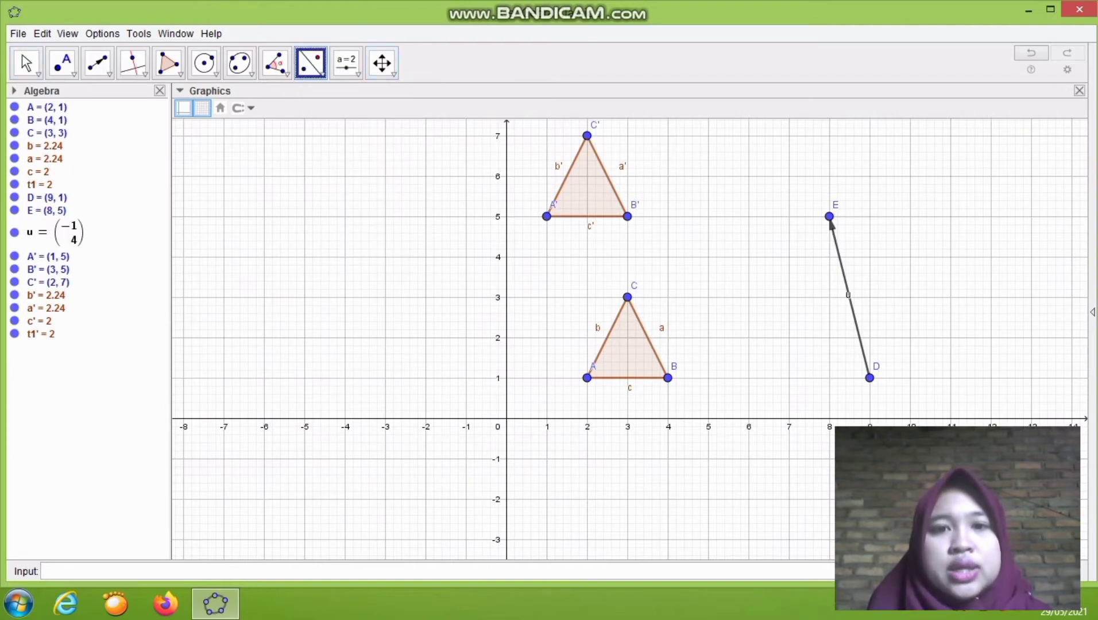
left_click(587, 189)
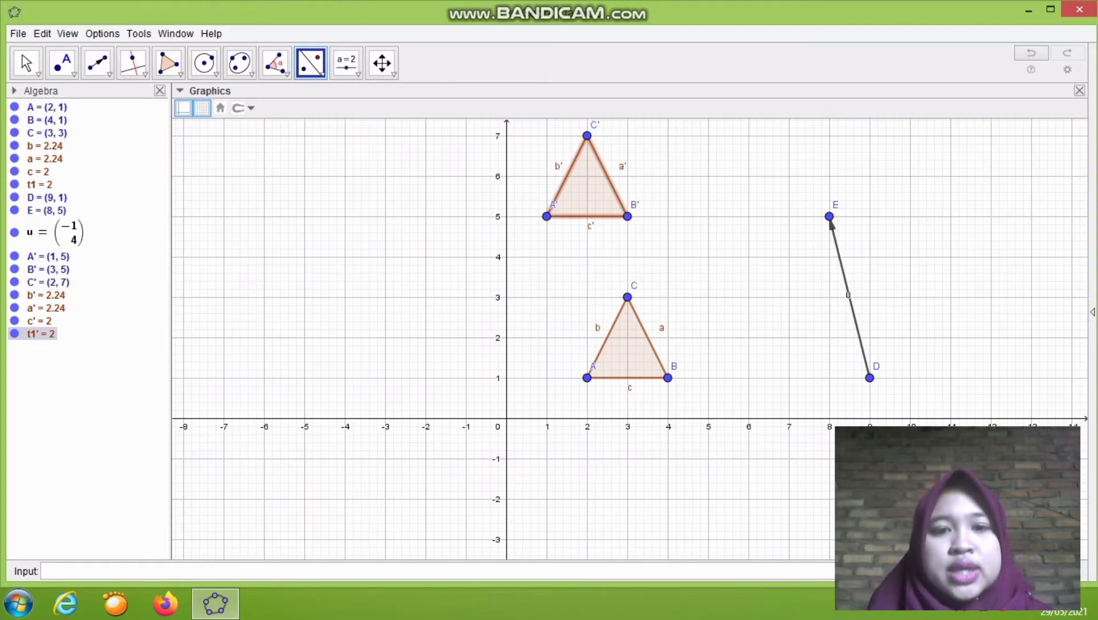
left_click(631, 419)
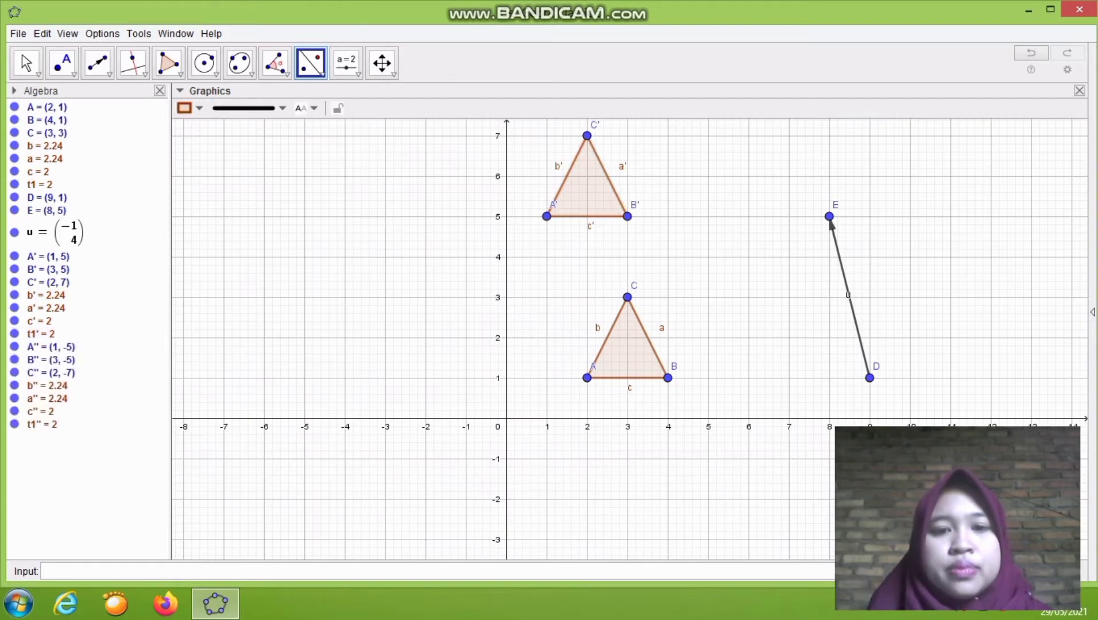
left_click(310, 62)
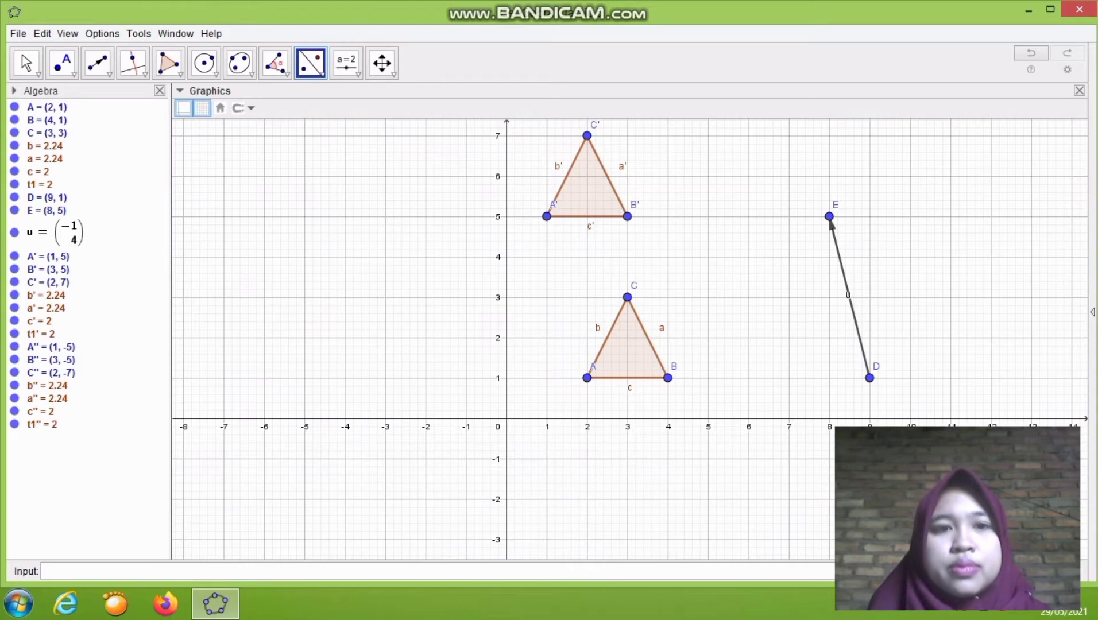
Place a point at the origin (0, 0), where the two axes cross.
left_click(382, 62)
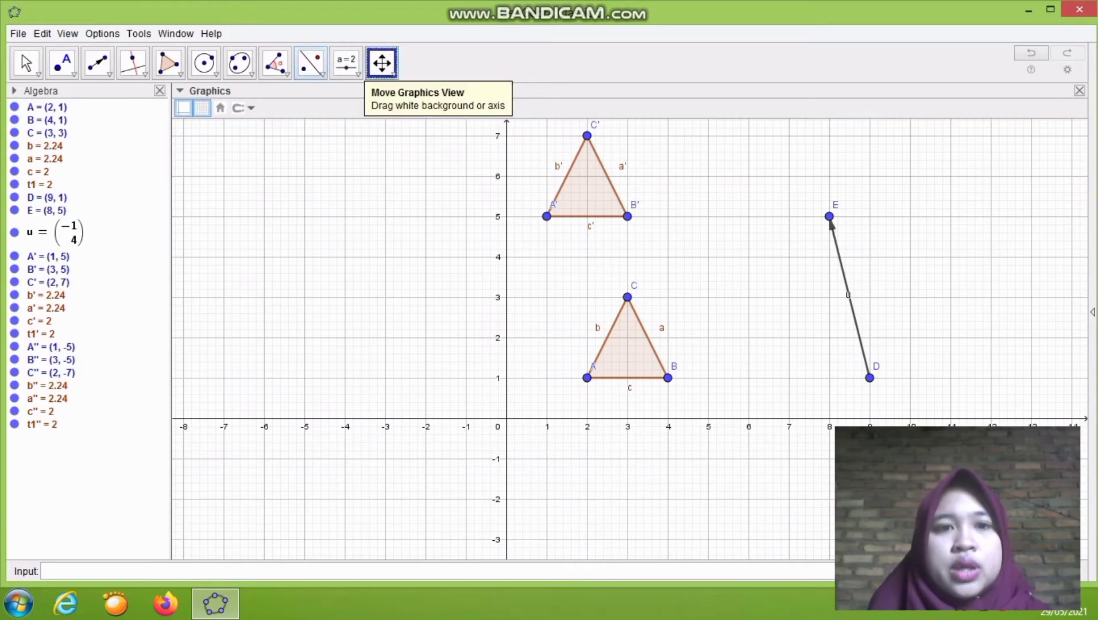
left_click(393, 73)
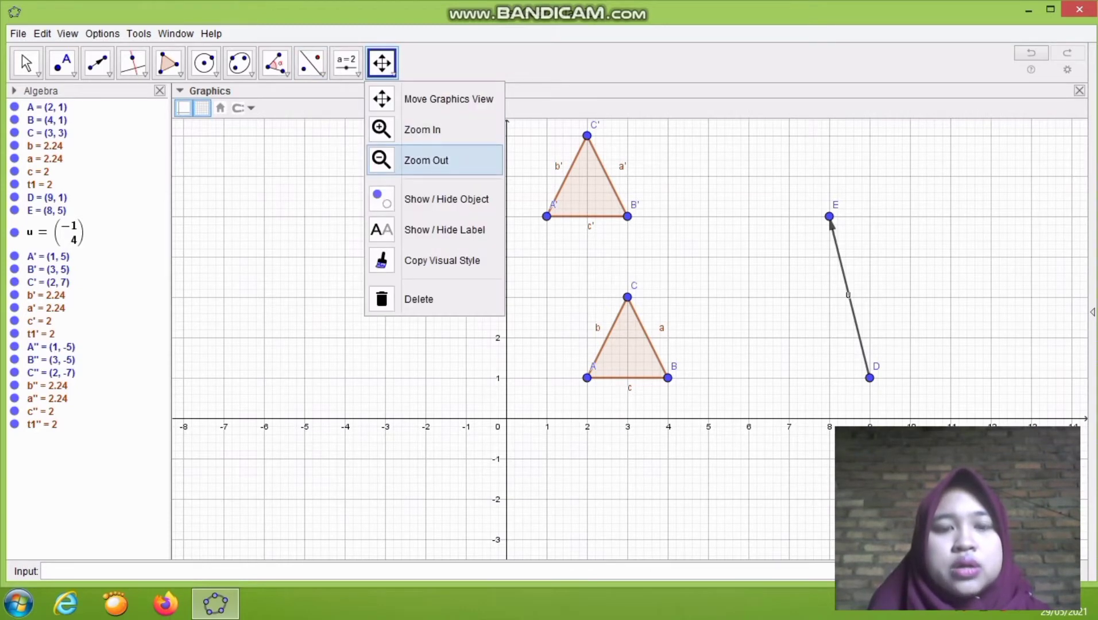
left_click(426, 160)
left_click(414, 264)
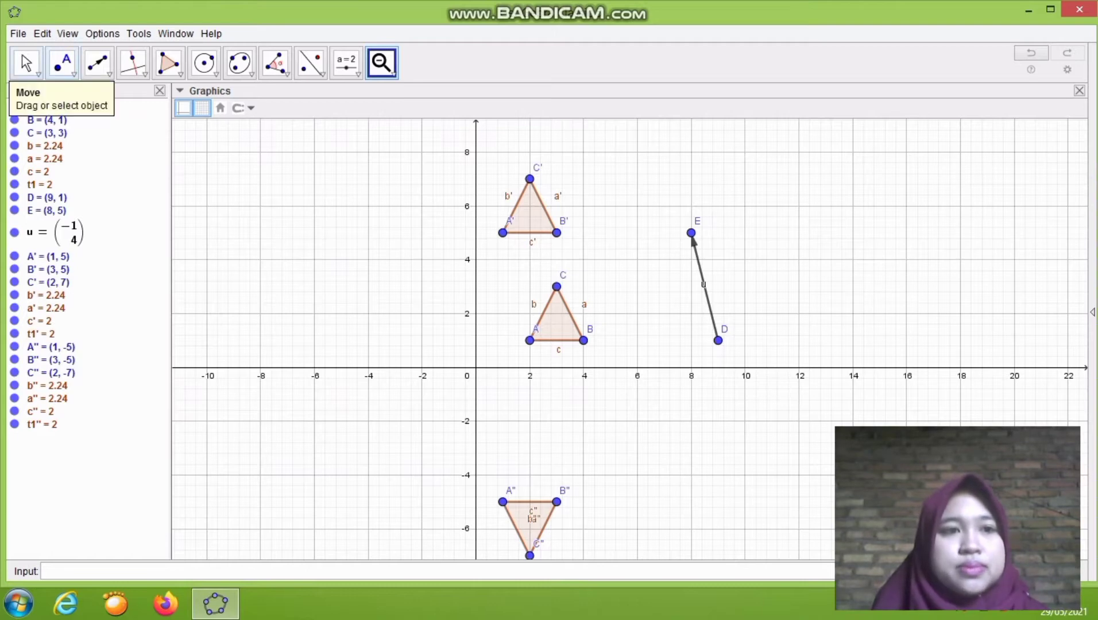
left_click(26, 63)
left_click(26, 63)
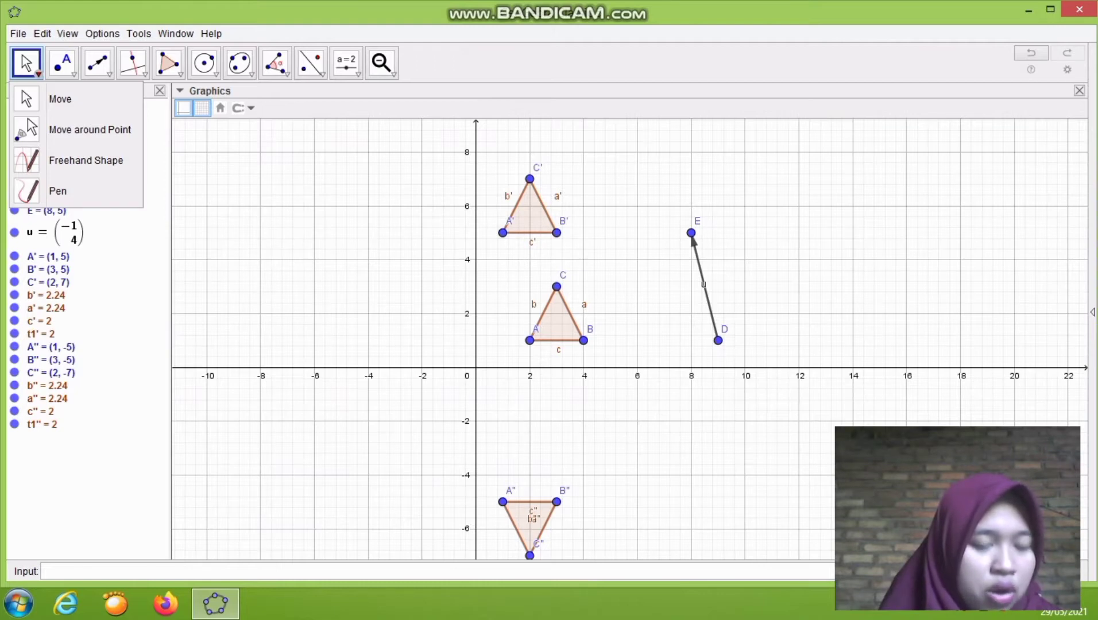
left_click(73, 73)
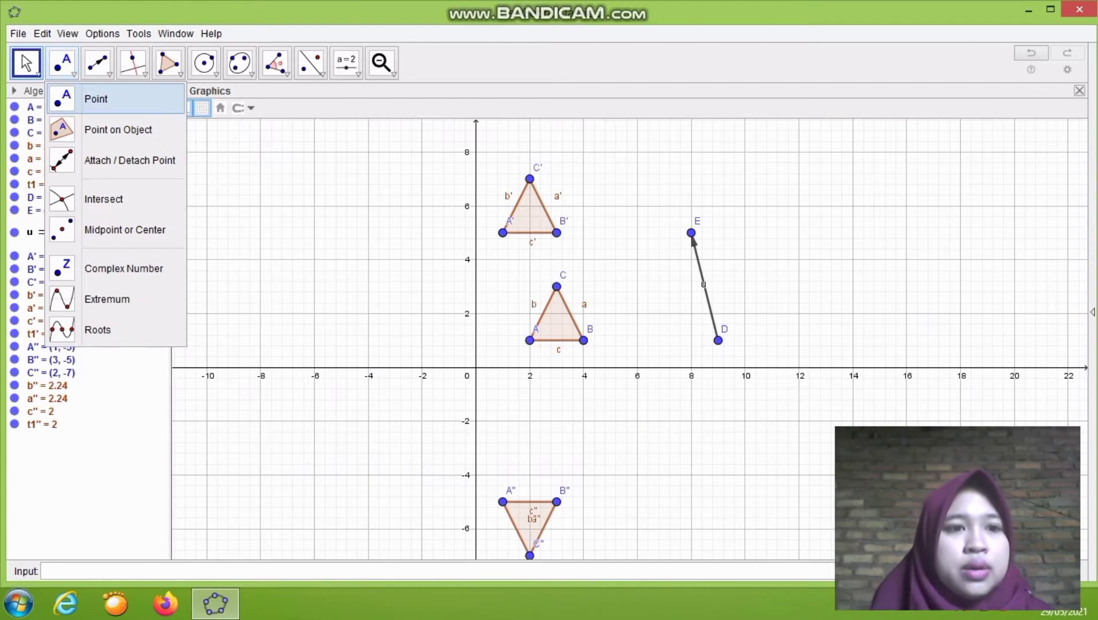
left_click(96, 98)
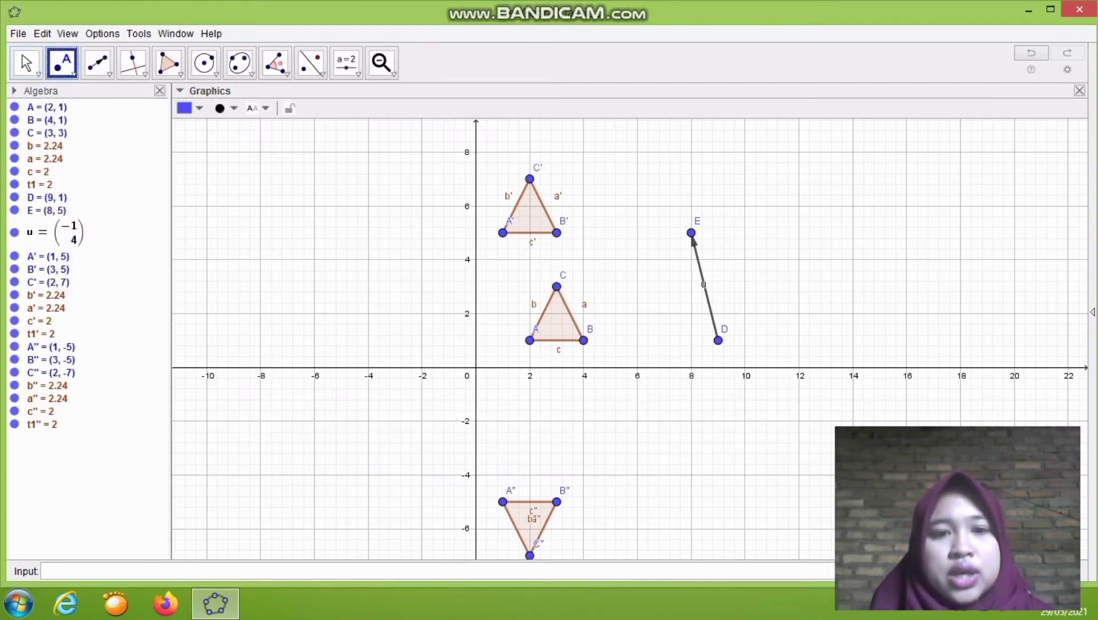
left_click(476, 368)
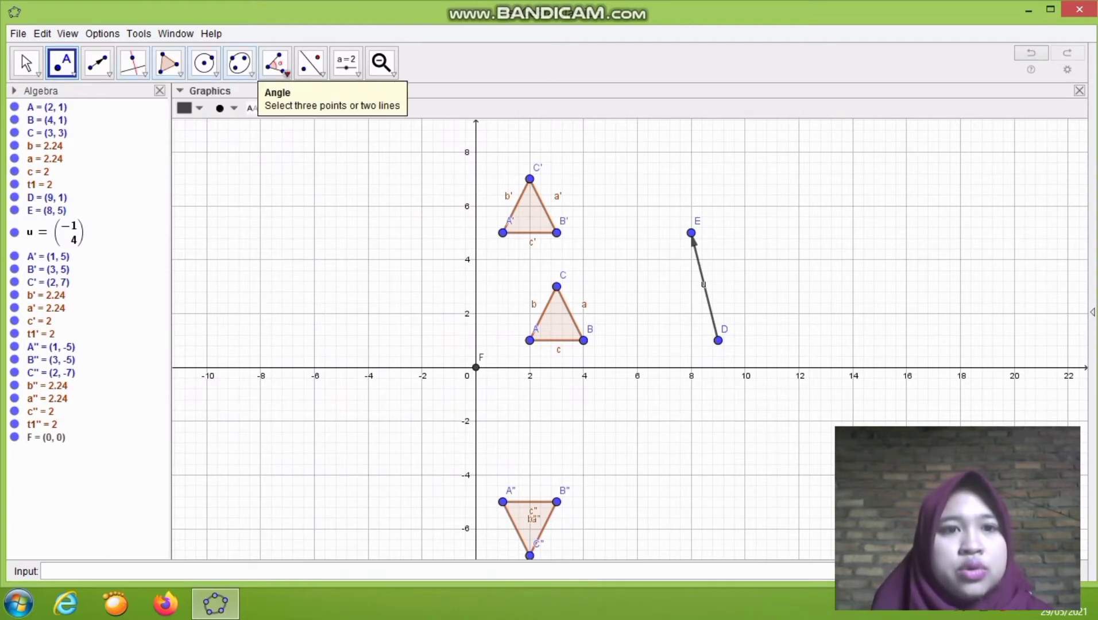
Rotate the reflected triangle A''B''C'' by 90° counterclockwise around point F at the origin.
left_click(321, 72)
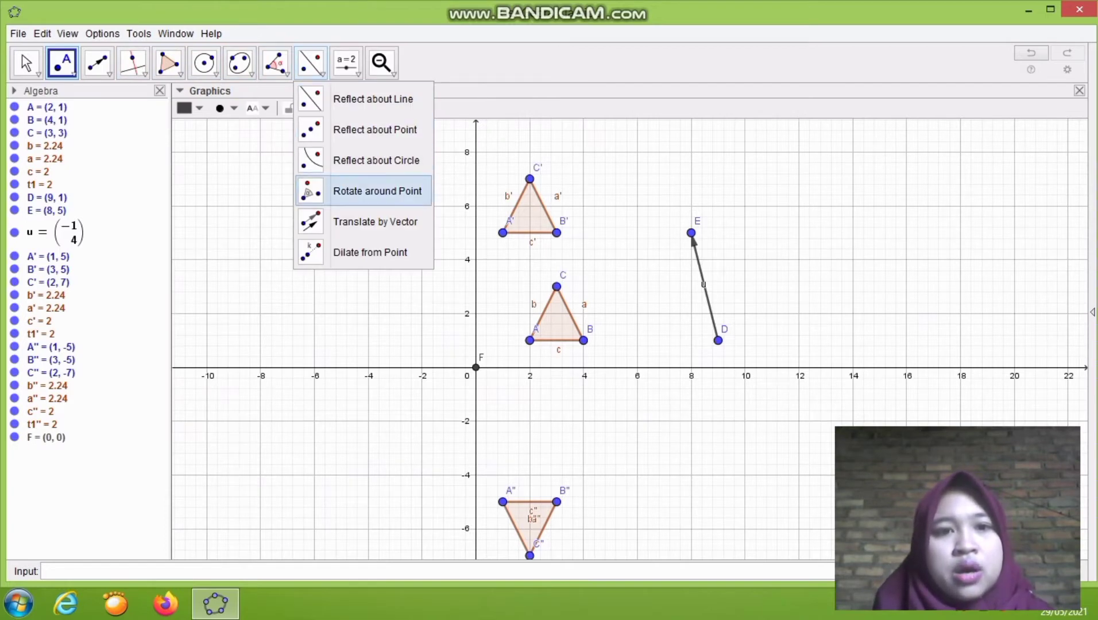
left_click(368, 191)
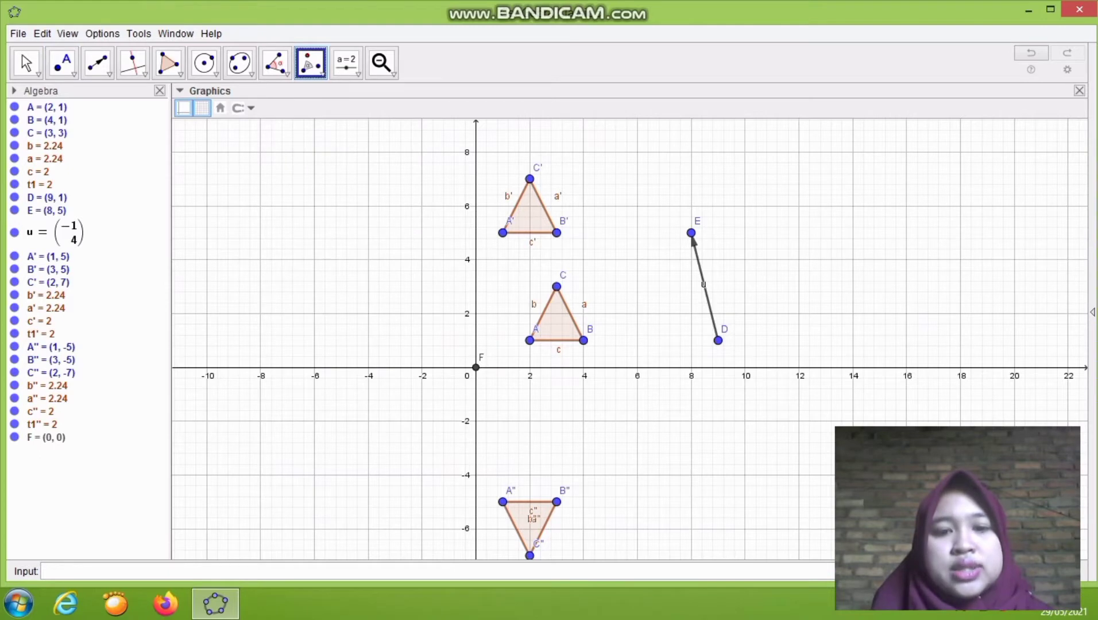
left_click(530, 518)
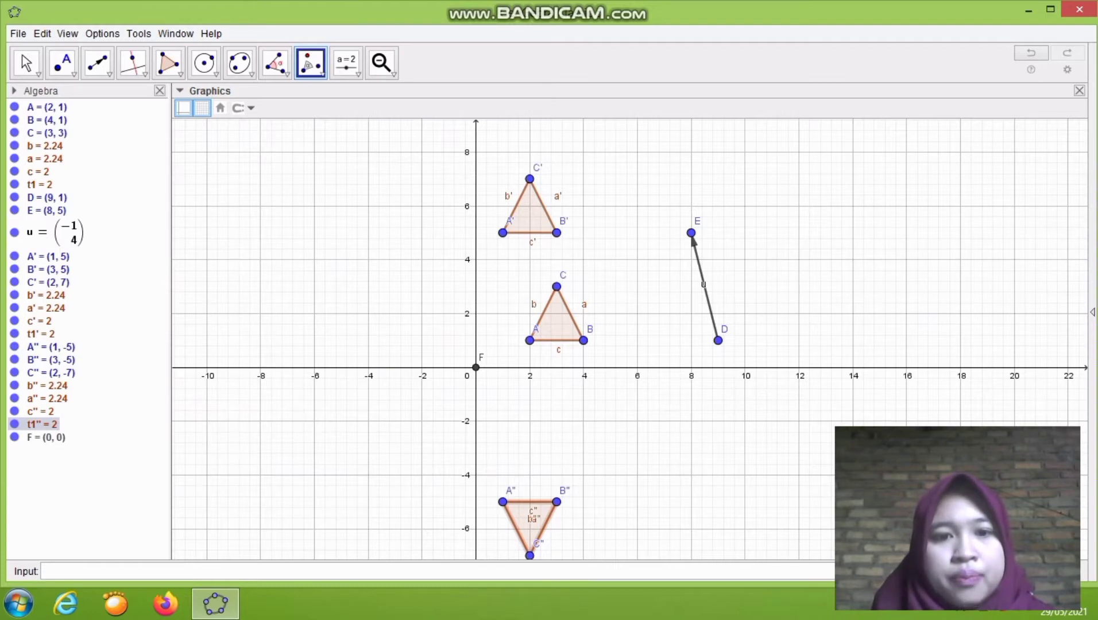
left_click(476, 367)
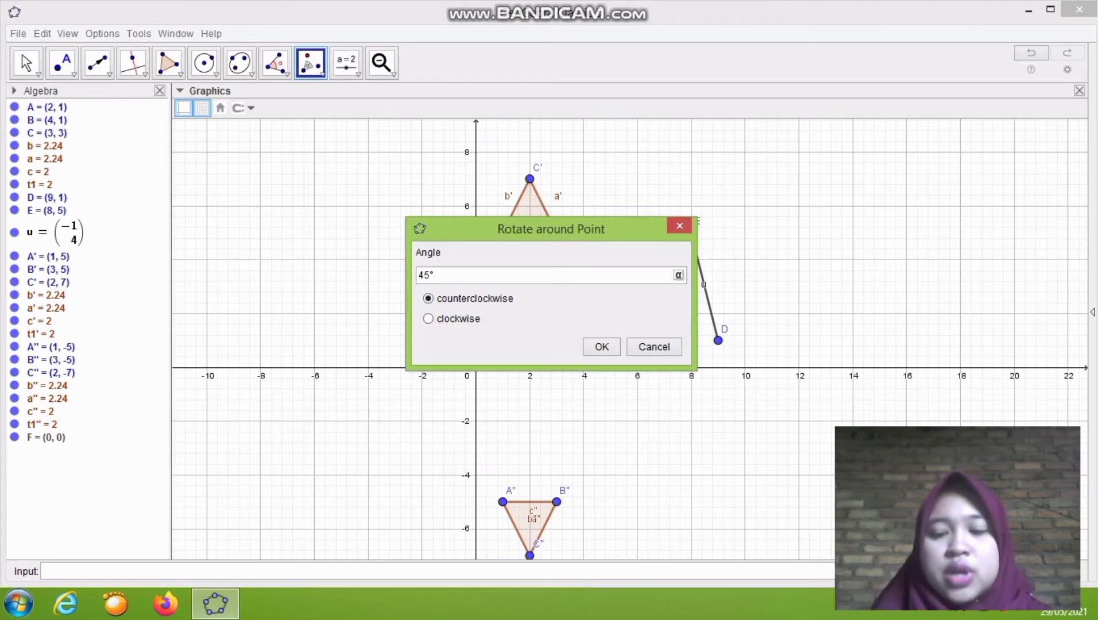
key("BackSpace")
key("BackSpace")
type("90")
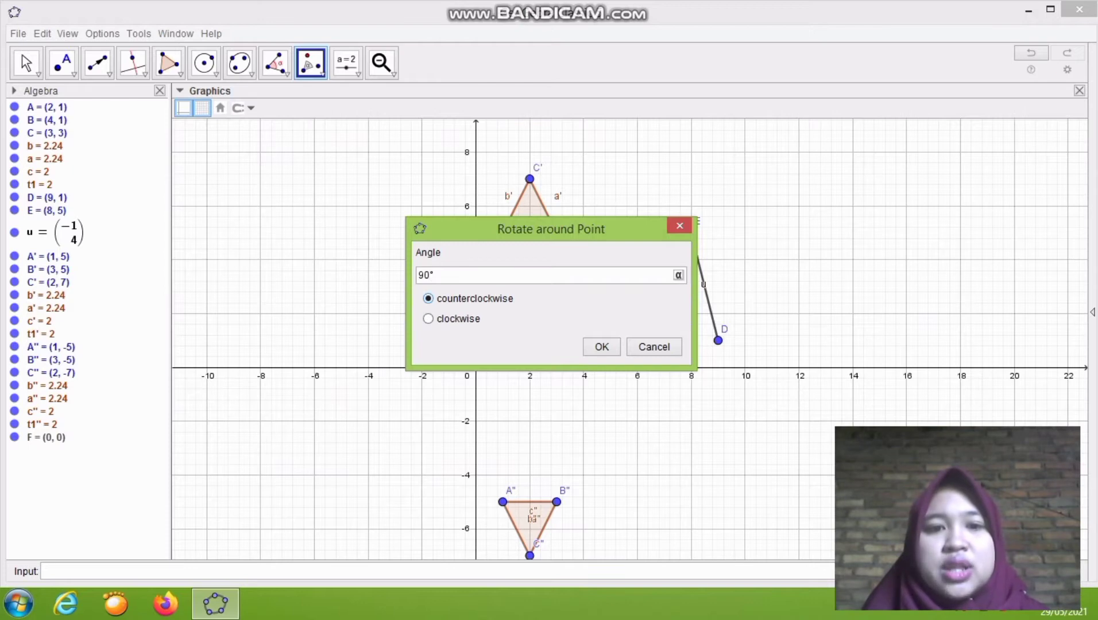
left_click(429, 298)
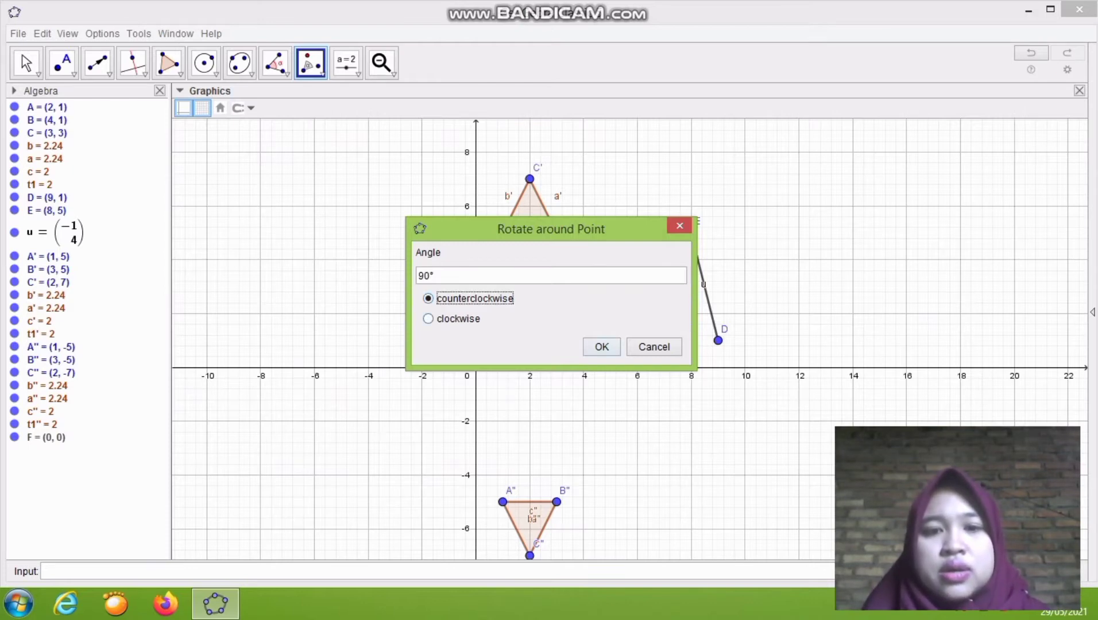
key("Return")
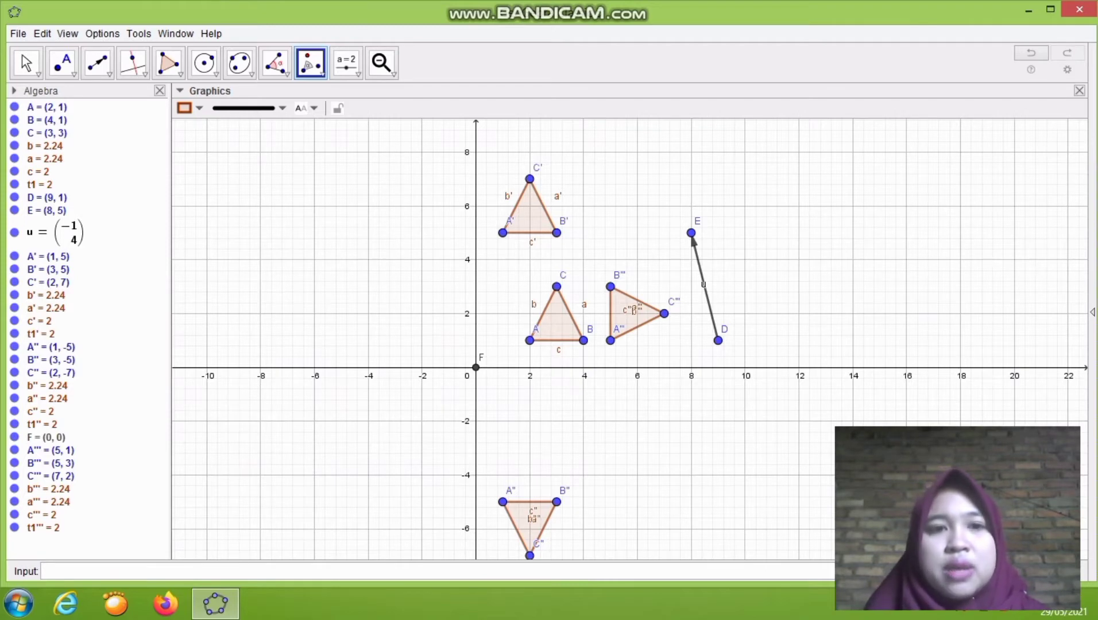
left_click(26, 63)
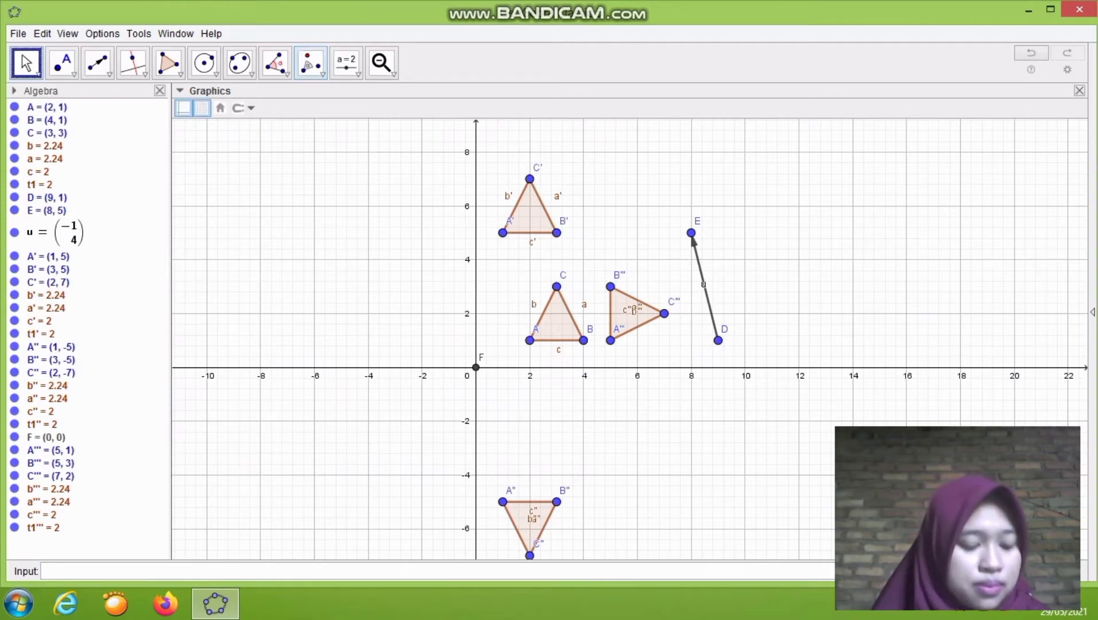
left_click(37, 73)
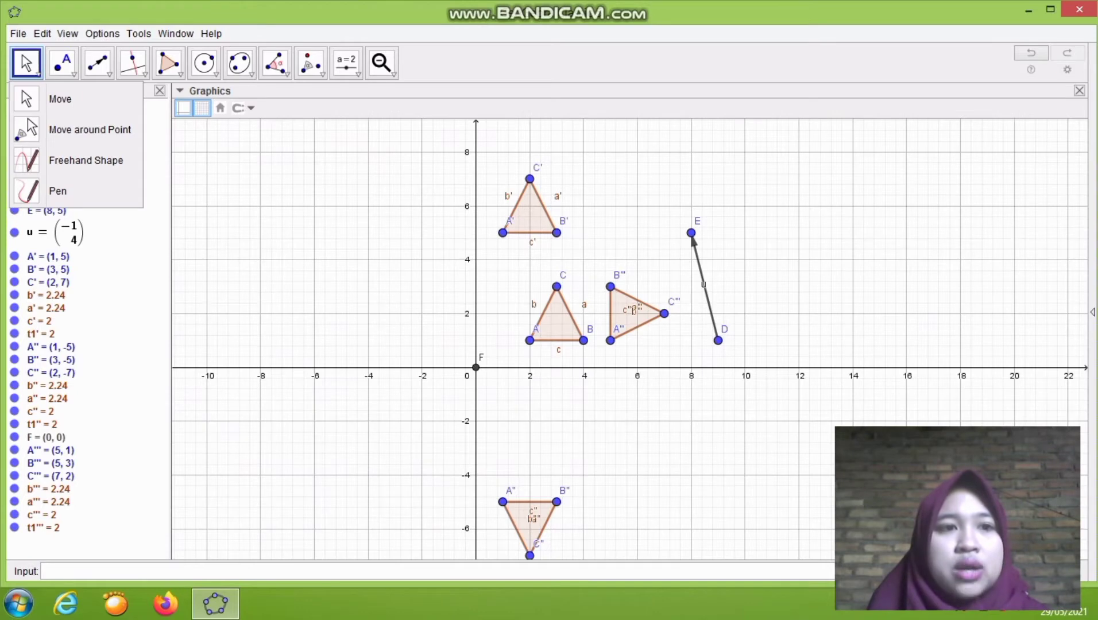
key("Escape")
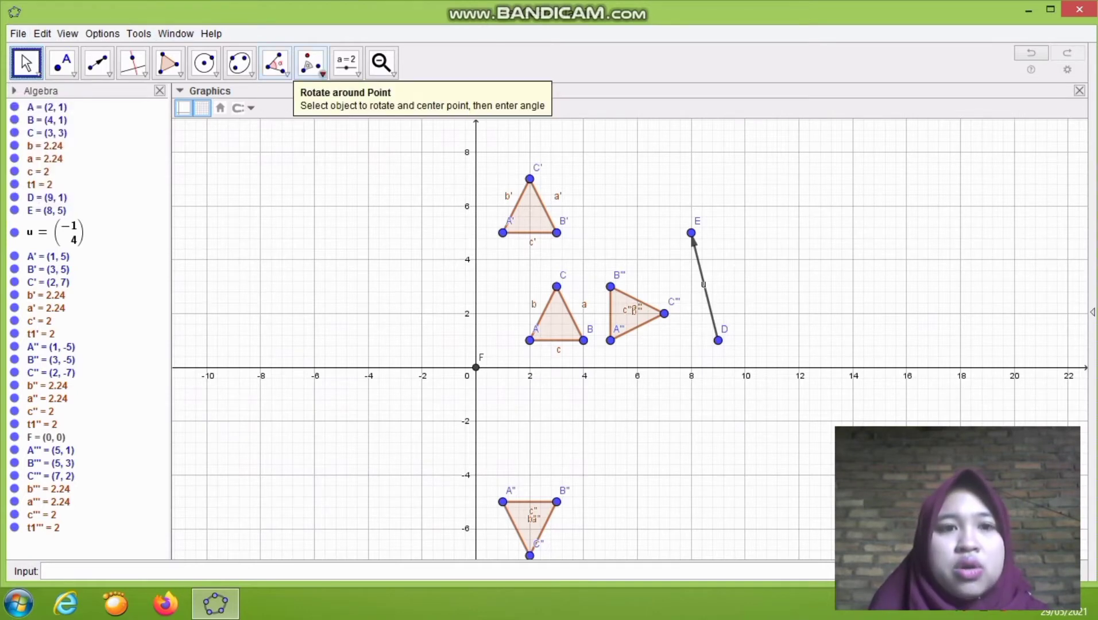
Dilate the rotated triangle A'''B'''C''' from point F at the origin by a factor of 3.
left_click(322, 71)
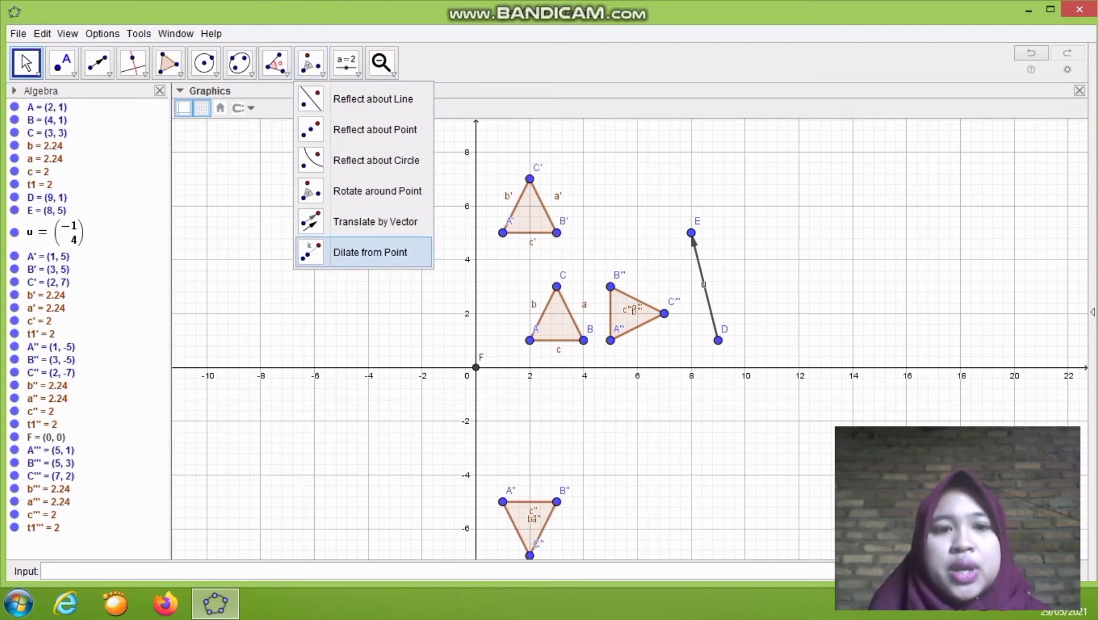
left_click(370, 252)
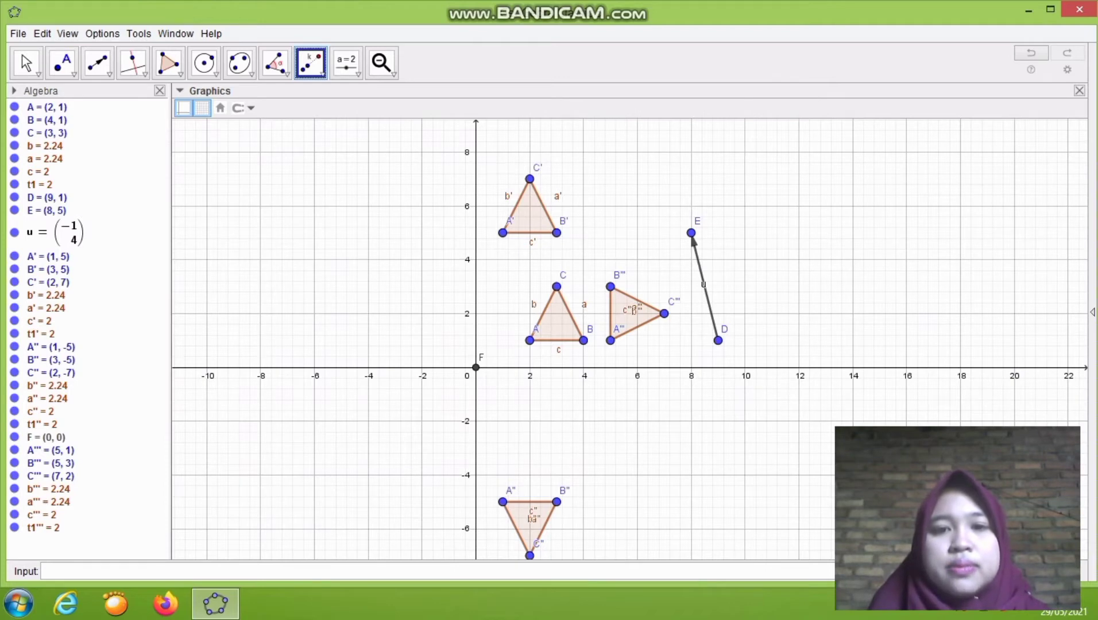
left_click(628, 316)
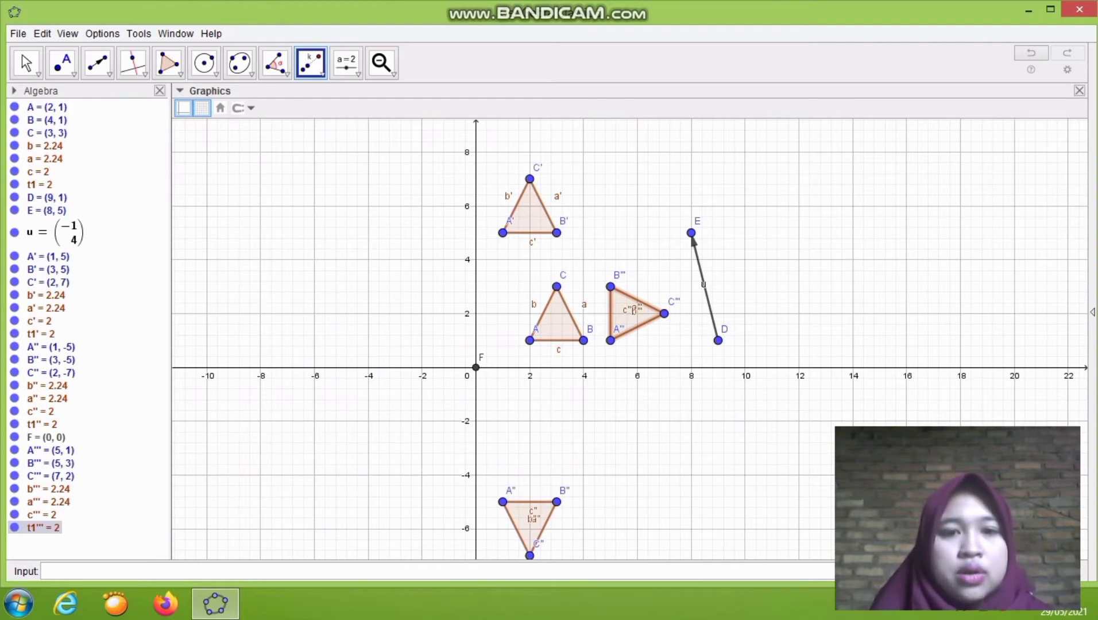
left_click(475, 367)
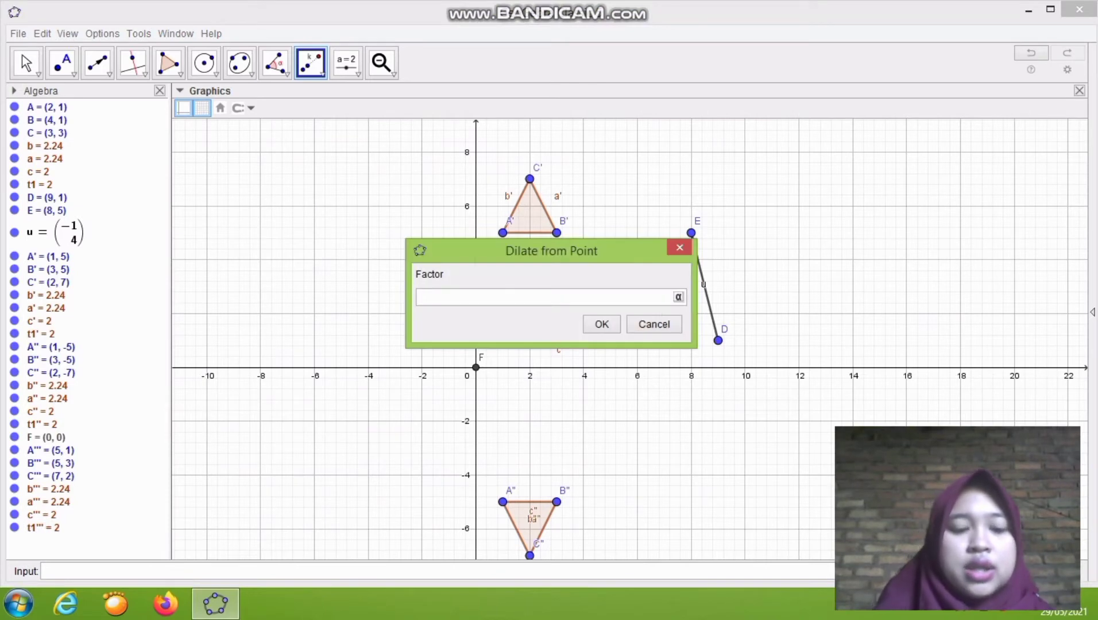
type("3")
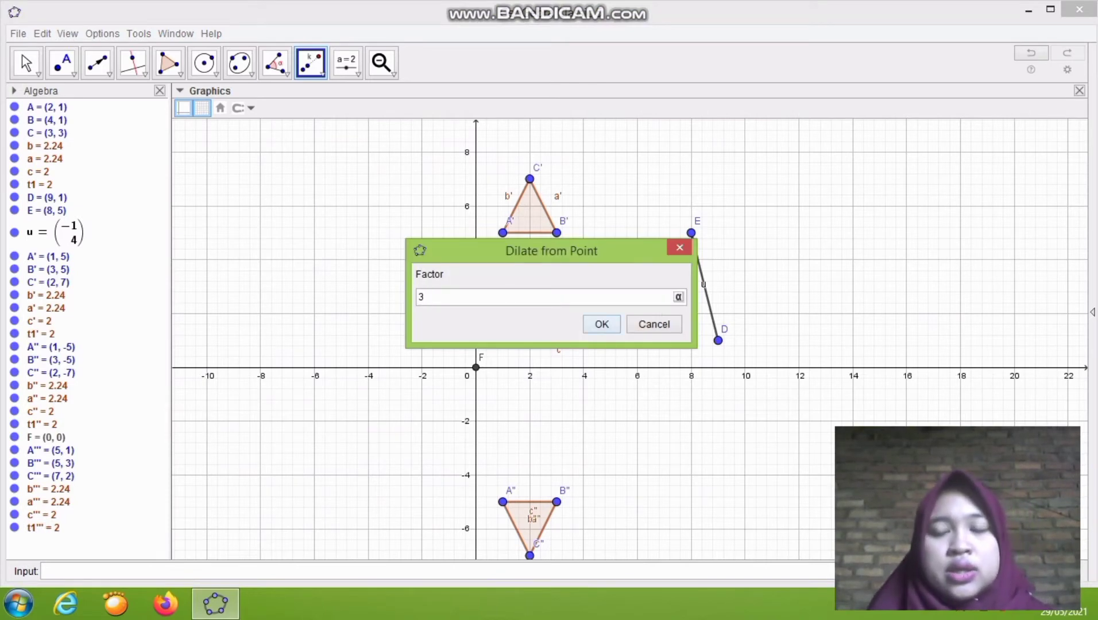
key("Return")
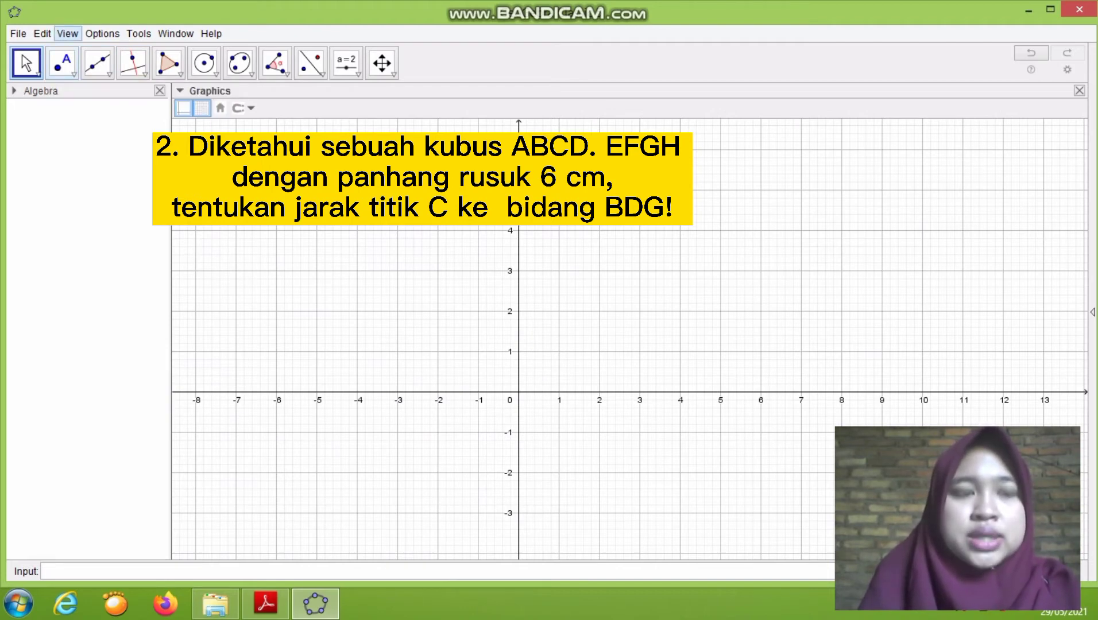
Show the 3D Graphics view in the empty construction and close the 2D Graphics view.
left_click(68, 33)
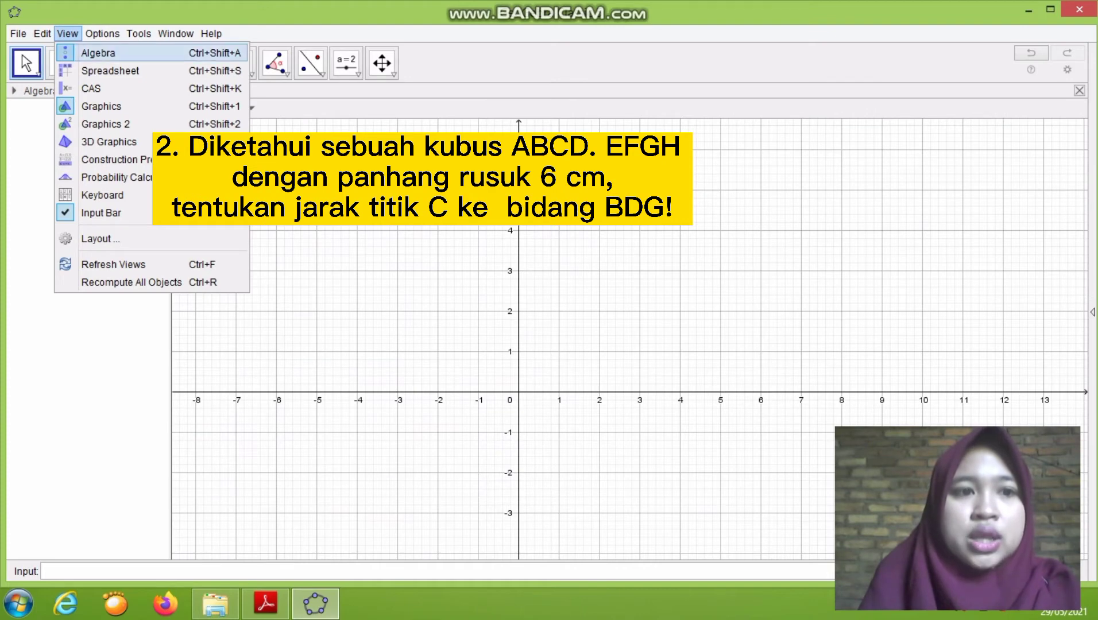
left_click(117, 142)
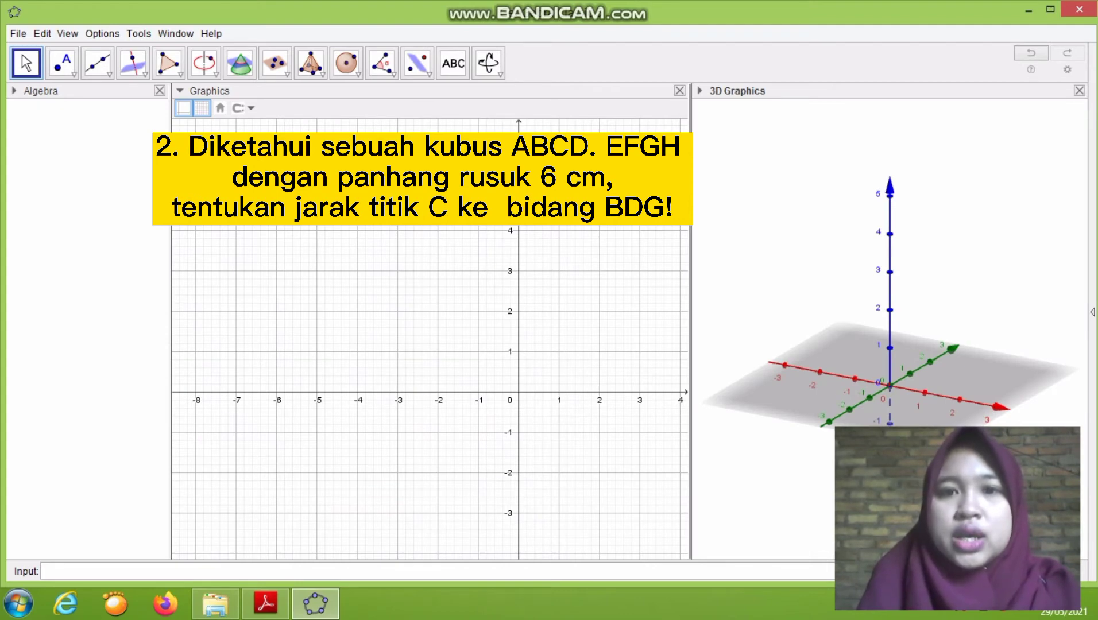
left_click(679, 91)
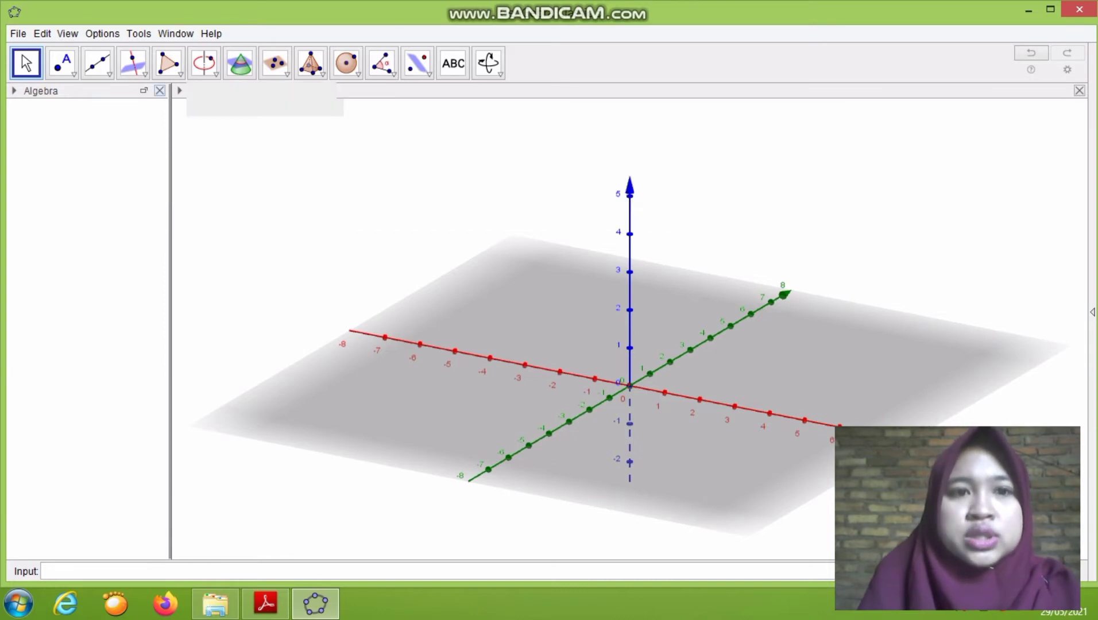
Create a cube whose base edge AB runs along the x-axis from (-3, 0, 0) to (3, 0, 0).
left_click(310, 63)
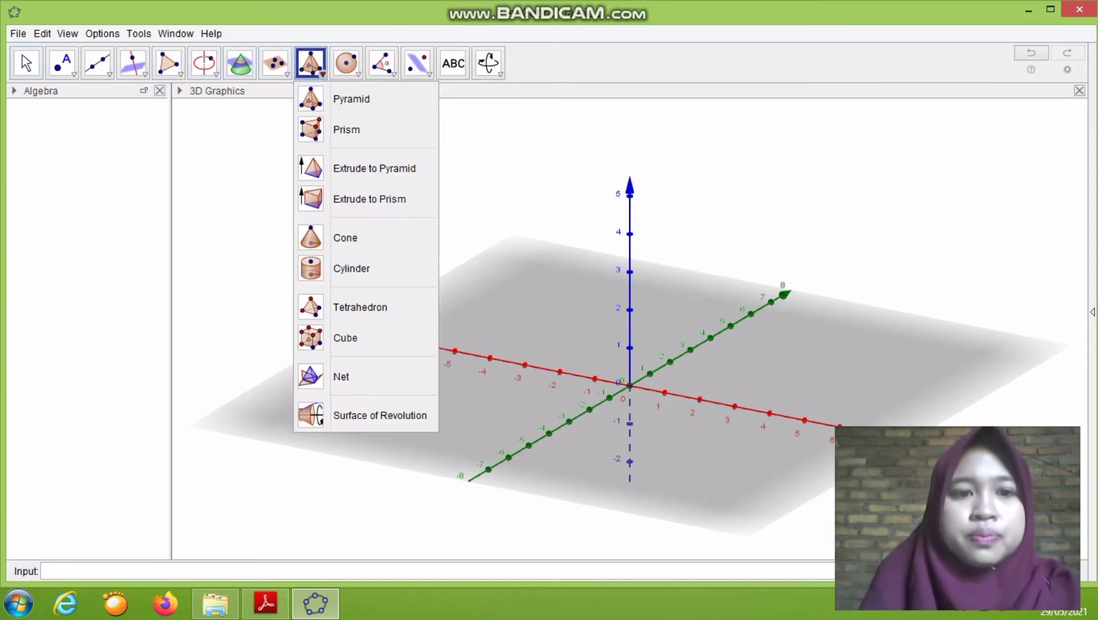
left_click(324, 337)
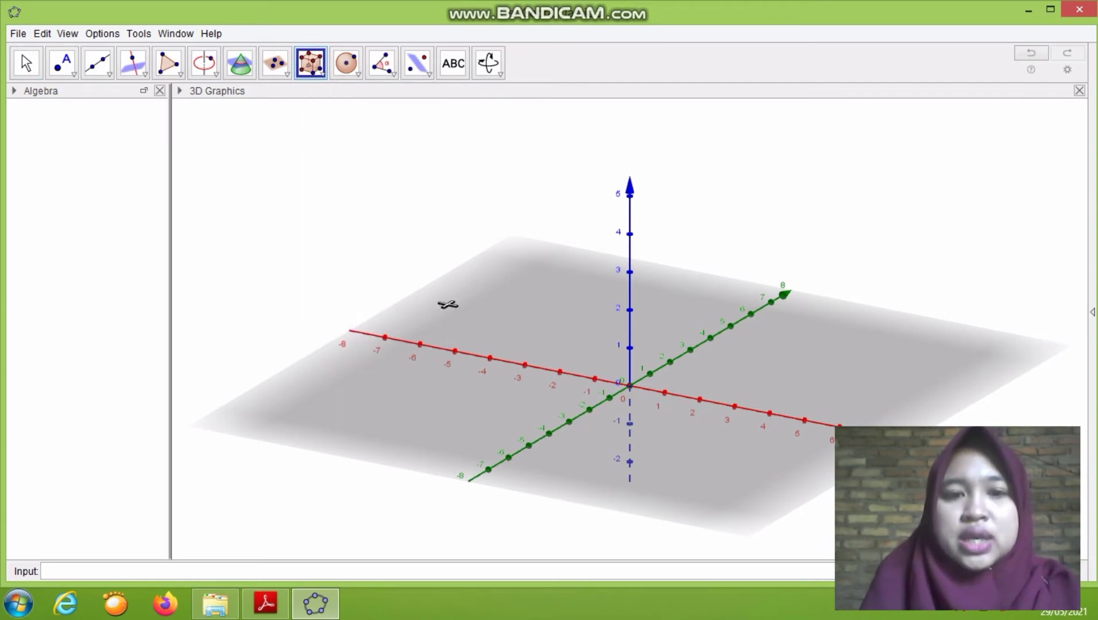
left_click(524, 365)
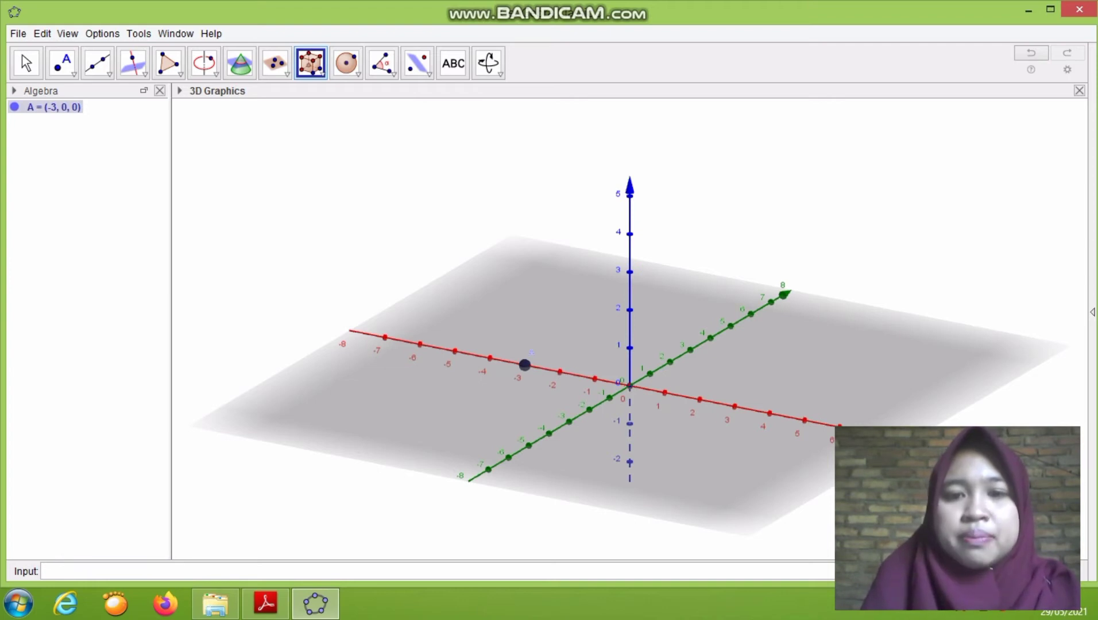
left_click(735, 407)
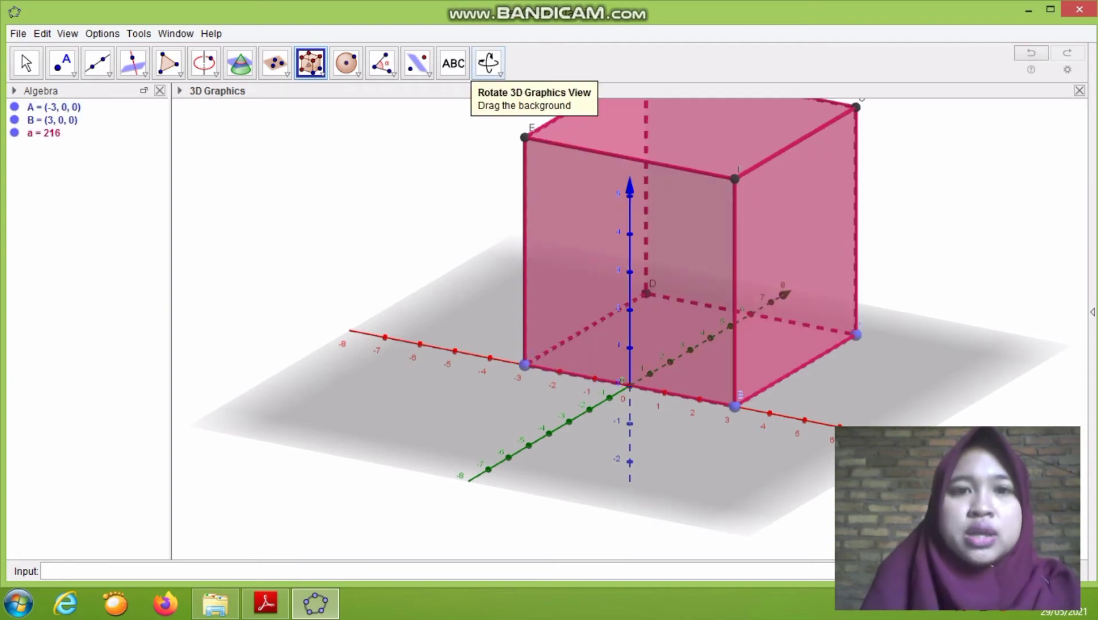
Hide the ground plane and the coordinate axes so that only the cube is displayed in the 3D view.
left_click(488, 64)
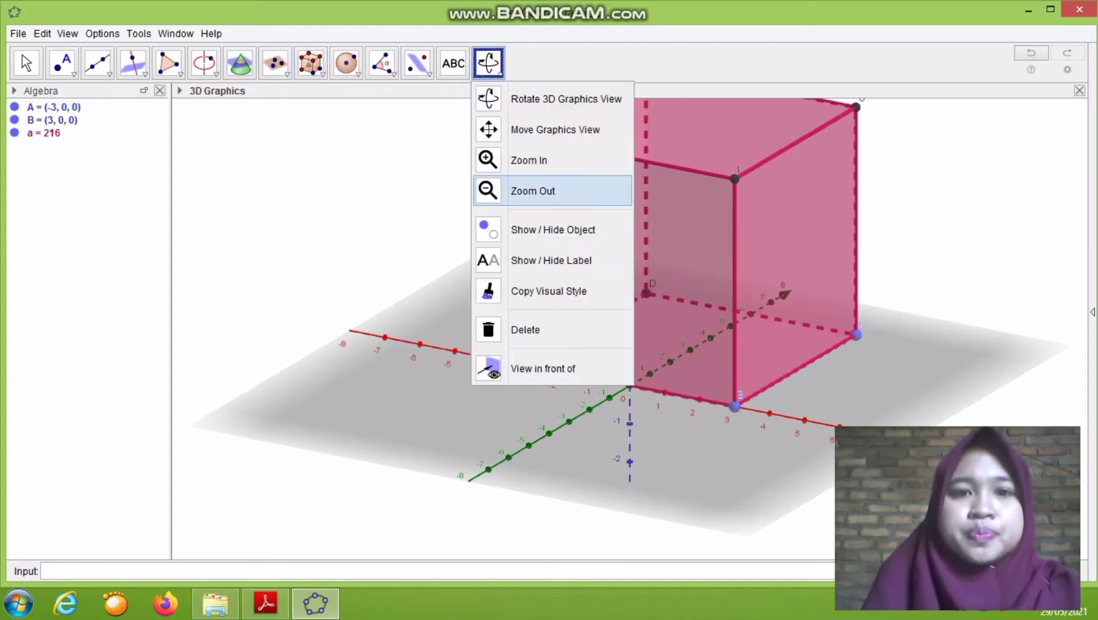
left_click(532, 191)
left_click(630, 328)
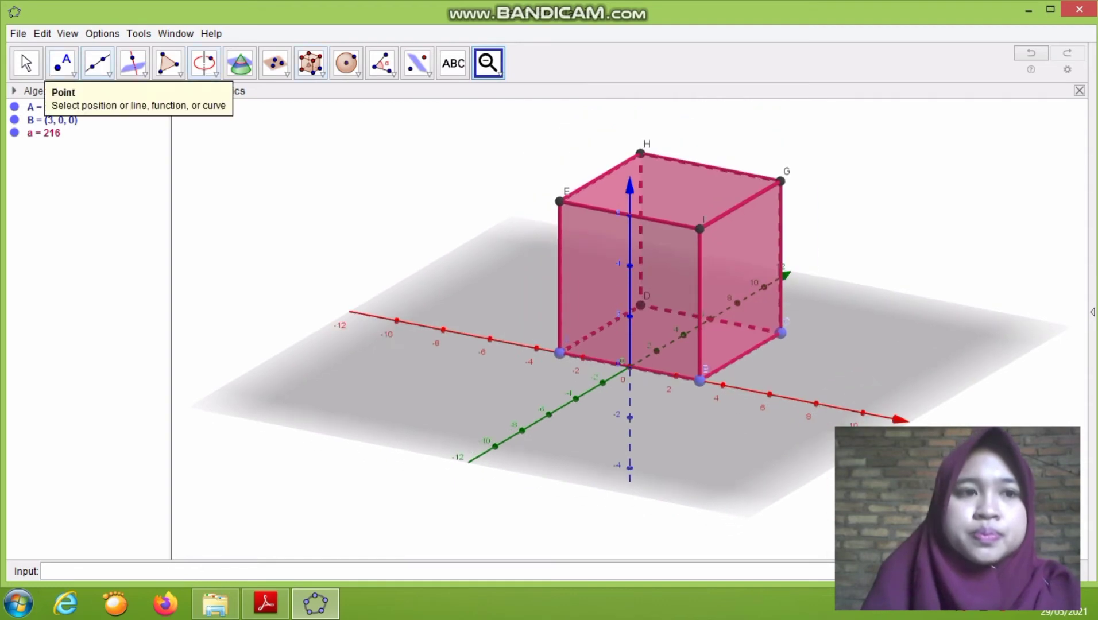
left_click(26, 63)
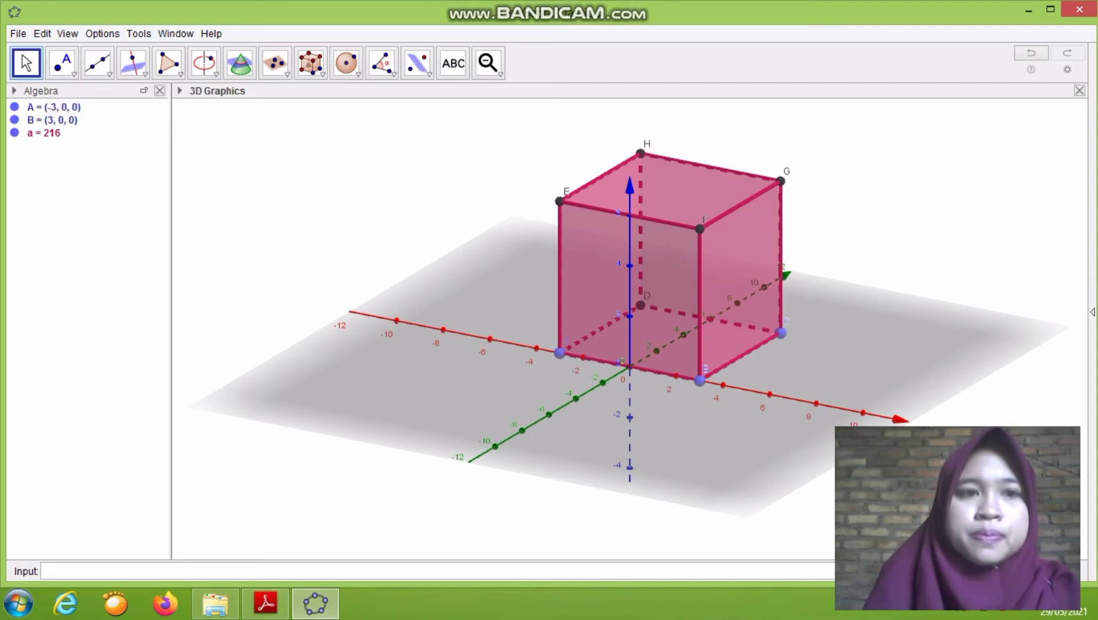
left_click(180, 91)
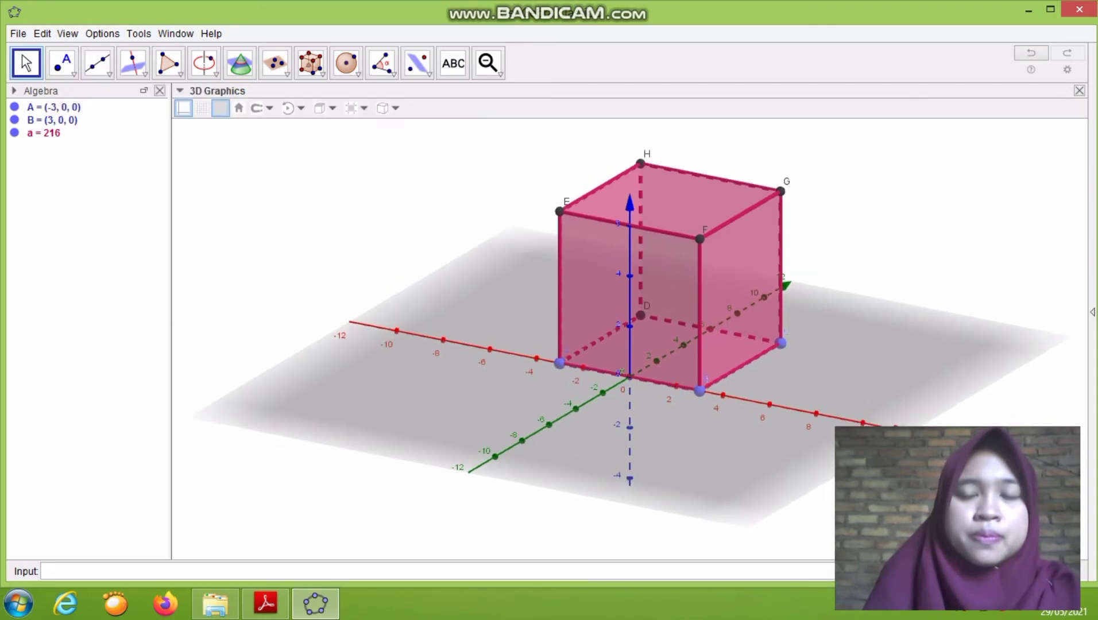
left_click(220, 108)
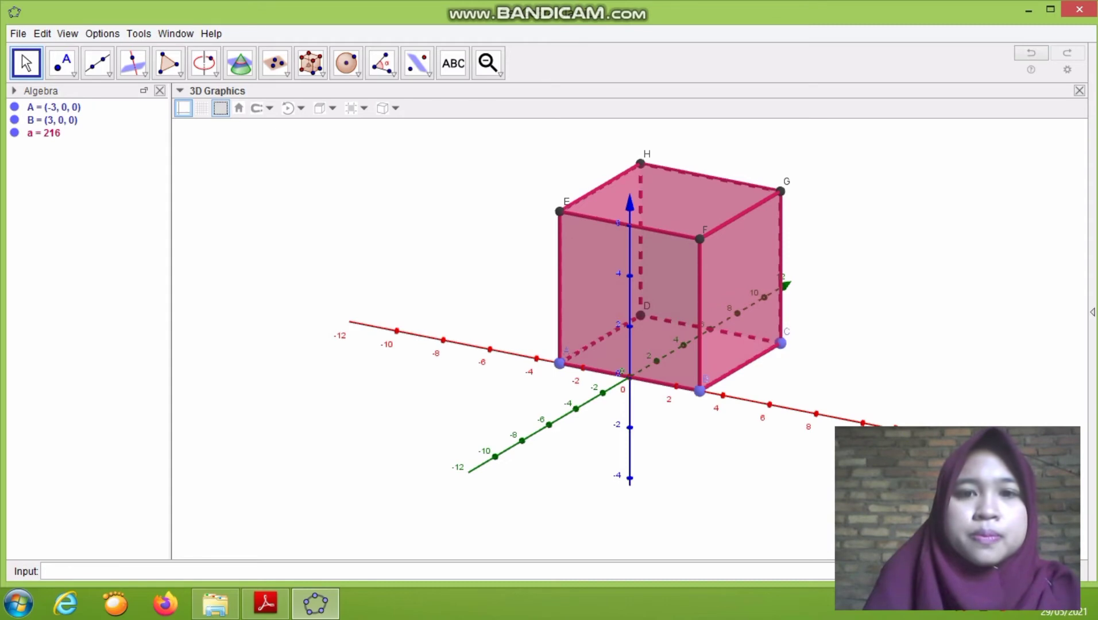
left_click(183, 108)
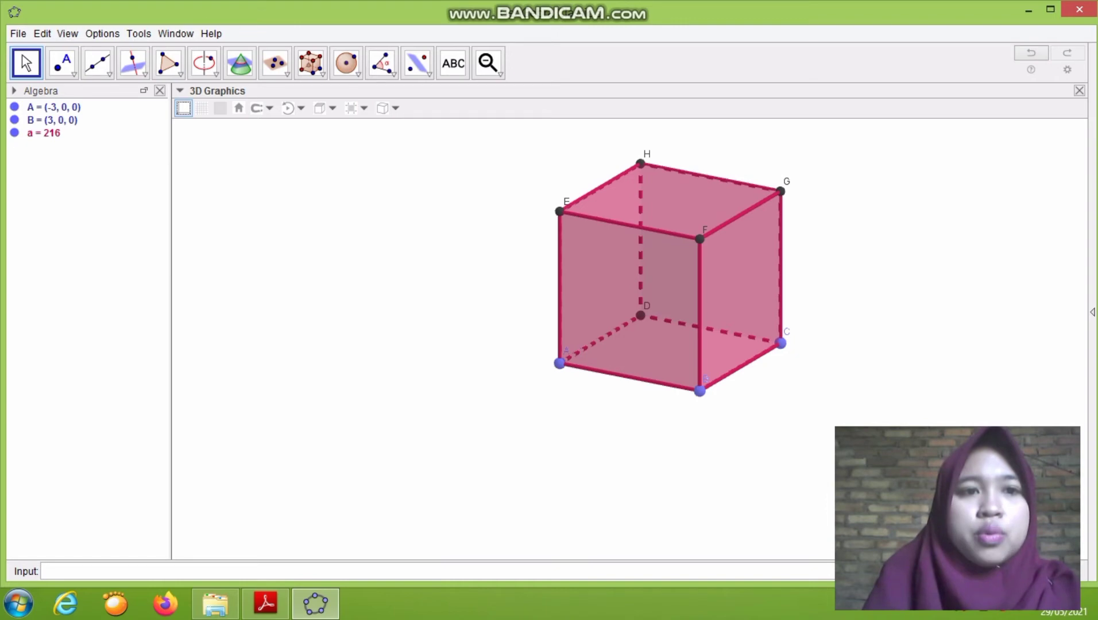
Draw the triangle BDG inside the cube as a polygon through vertices B, D and G.
left_click(168, 62)
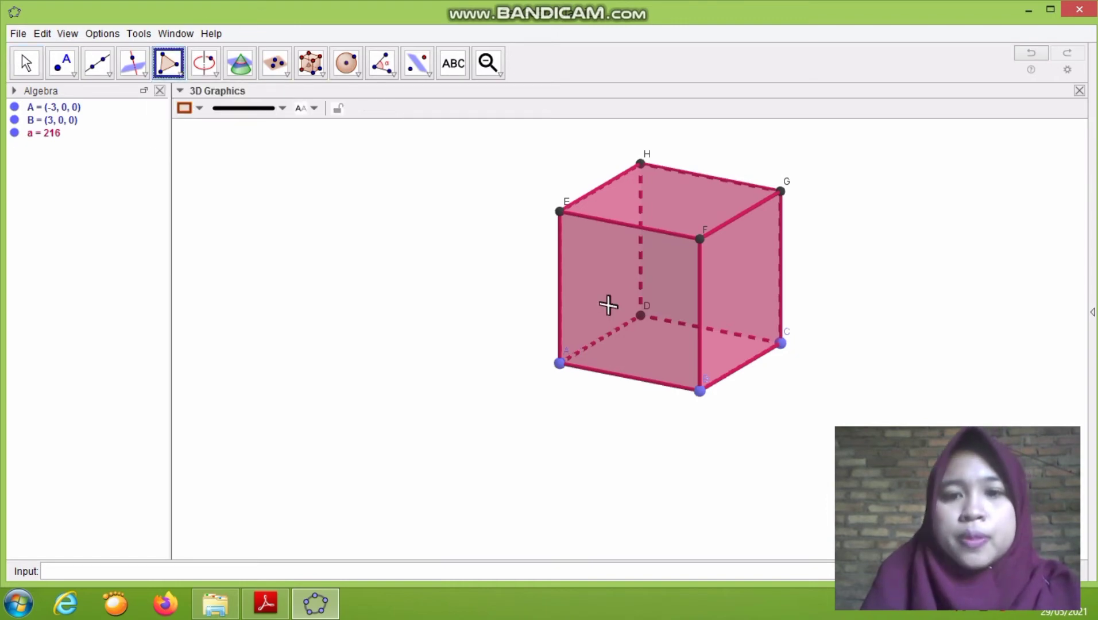
left_click(700, 391)
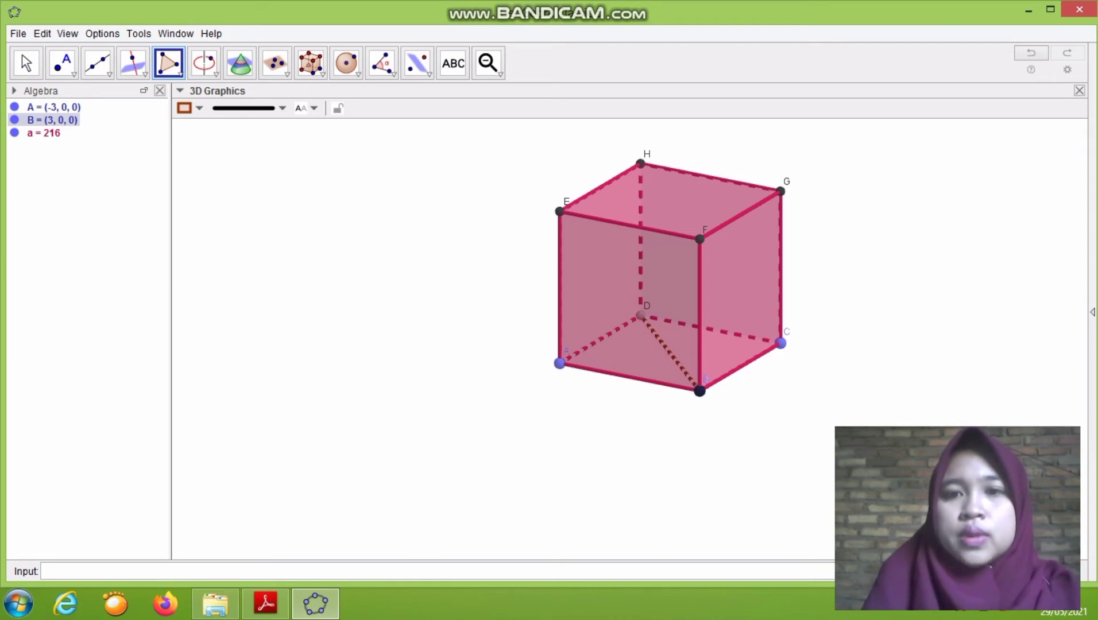
left_click(640, 315)
left_click(781, 191)
left_click(699, 391)
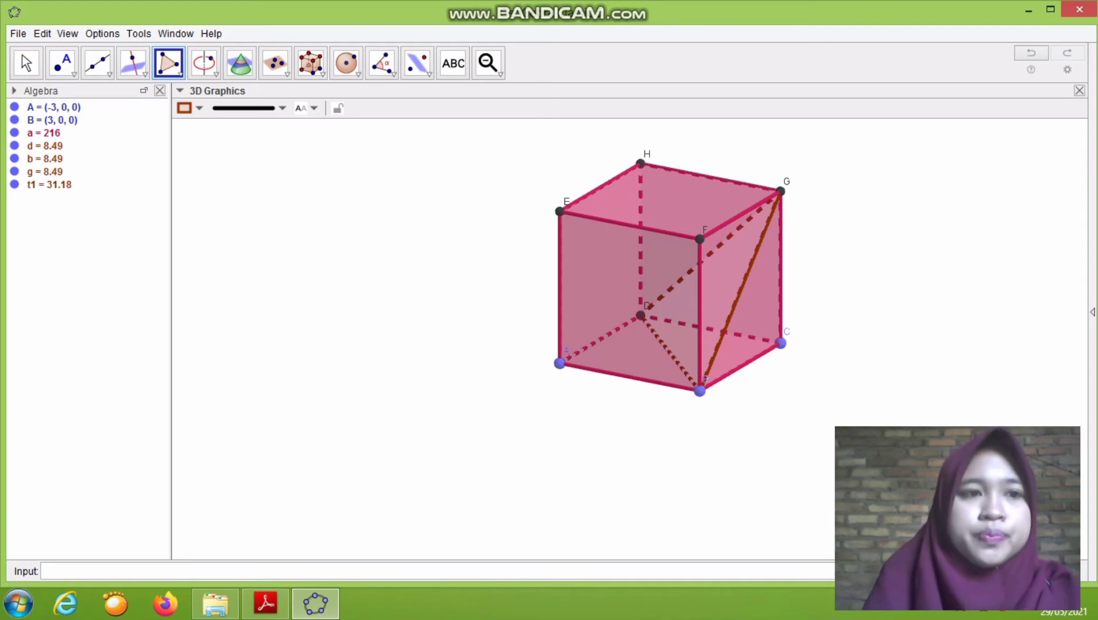
Change the colour of the cube to dark yellow.
left_click(25, 64)
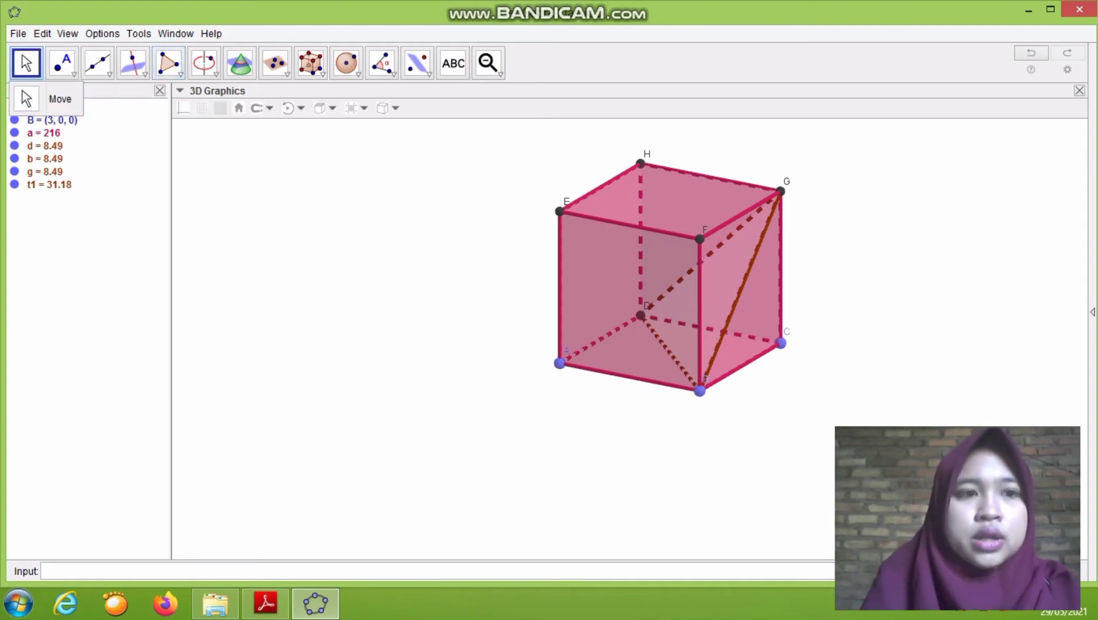
left_click(44, 133)
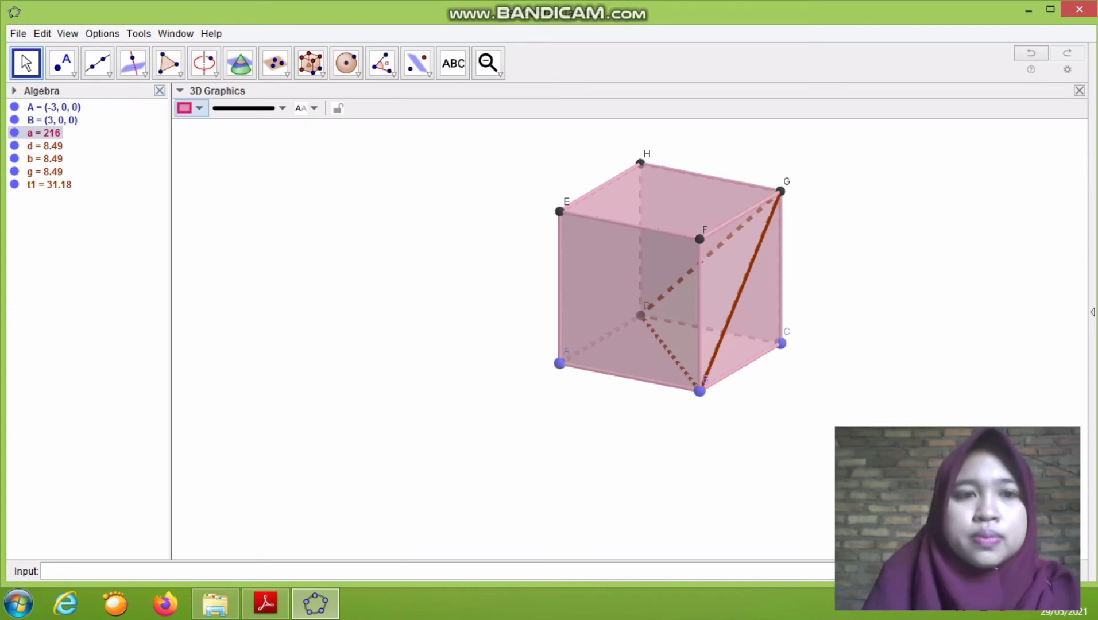
left_click(189, 107)
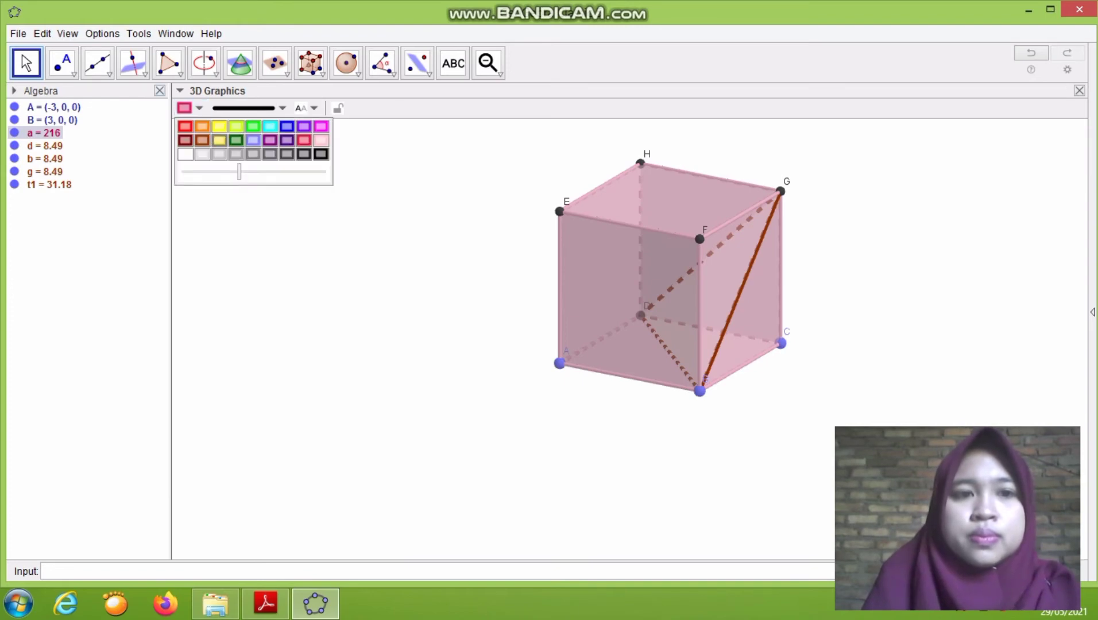
left_click(219, 140)
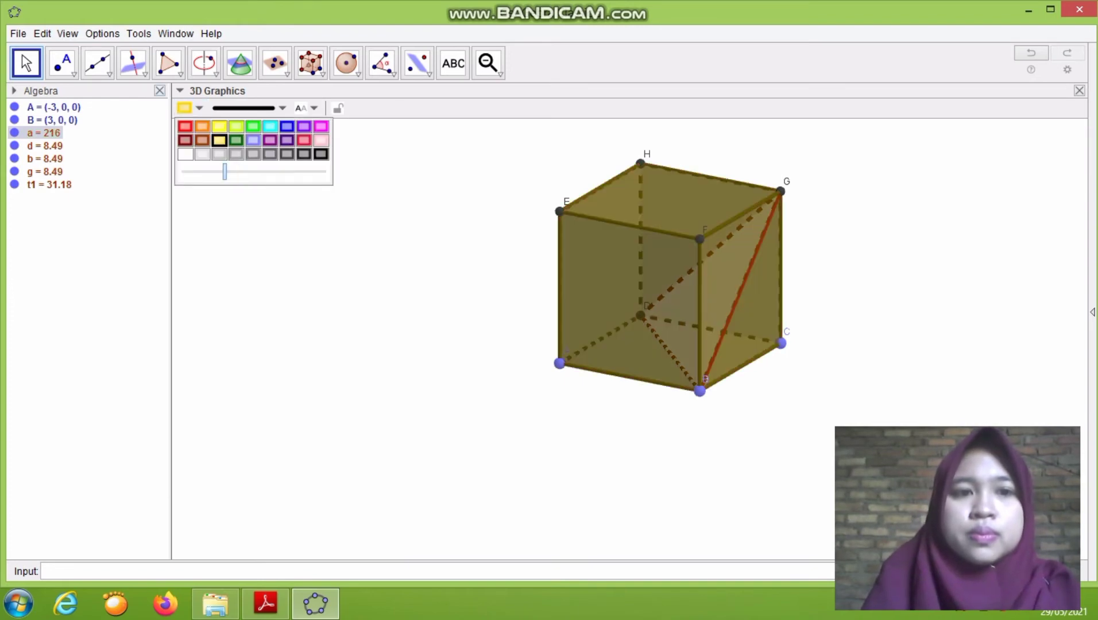
key("Escape")
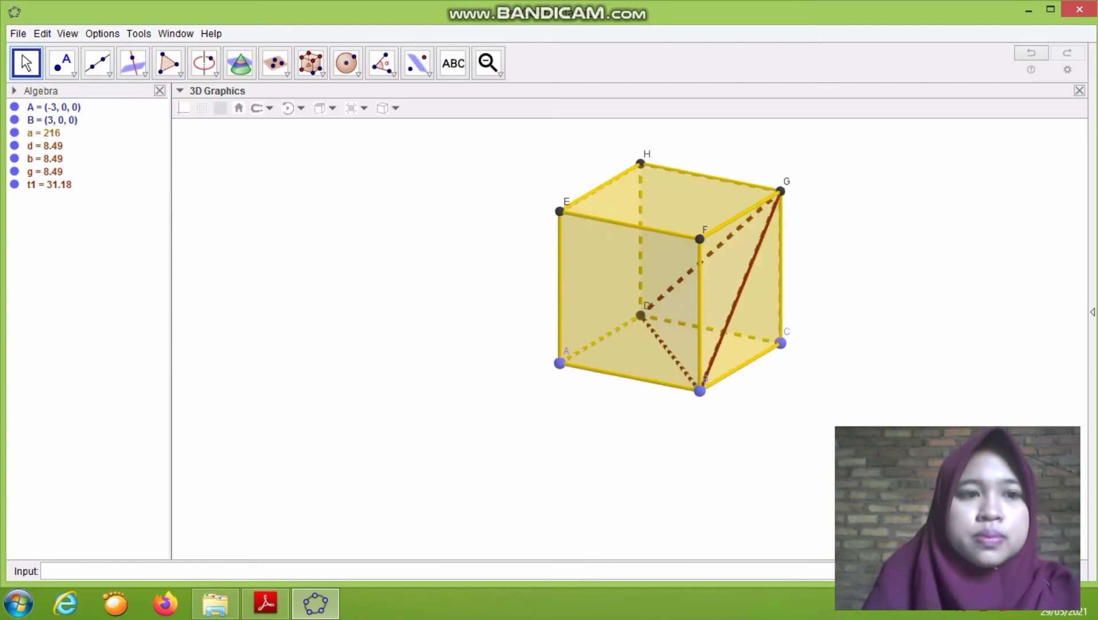
Recolour the triangle BDG violet and increase its fill opacity so it stands out inside the cube.
left_click(50, 185)
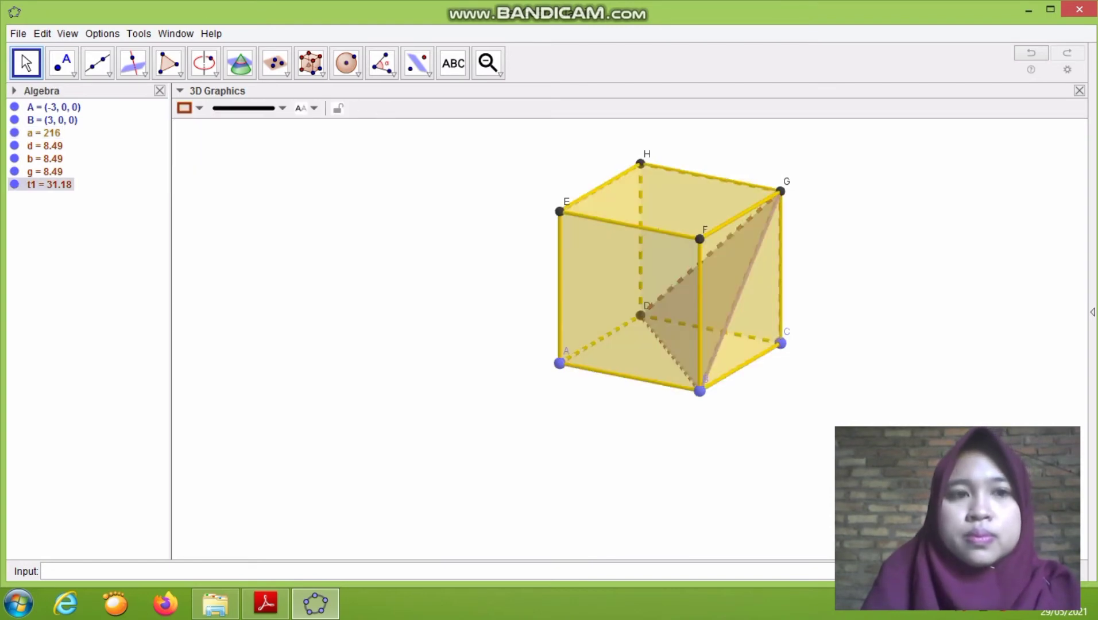
left_click(191, 108)
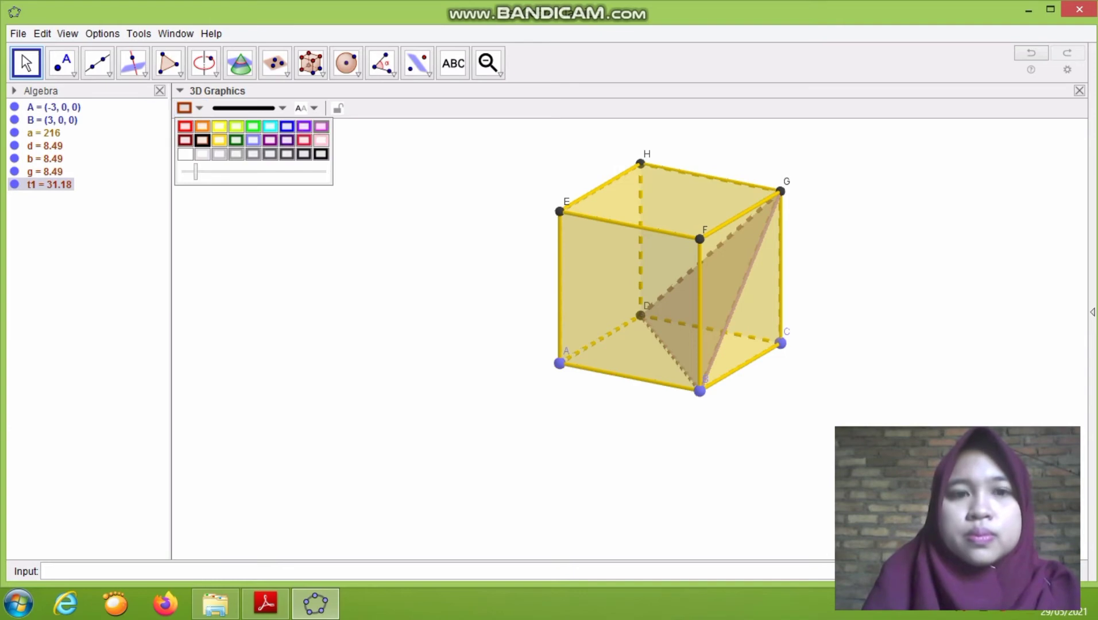
left_click(304, 125)
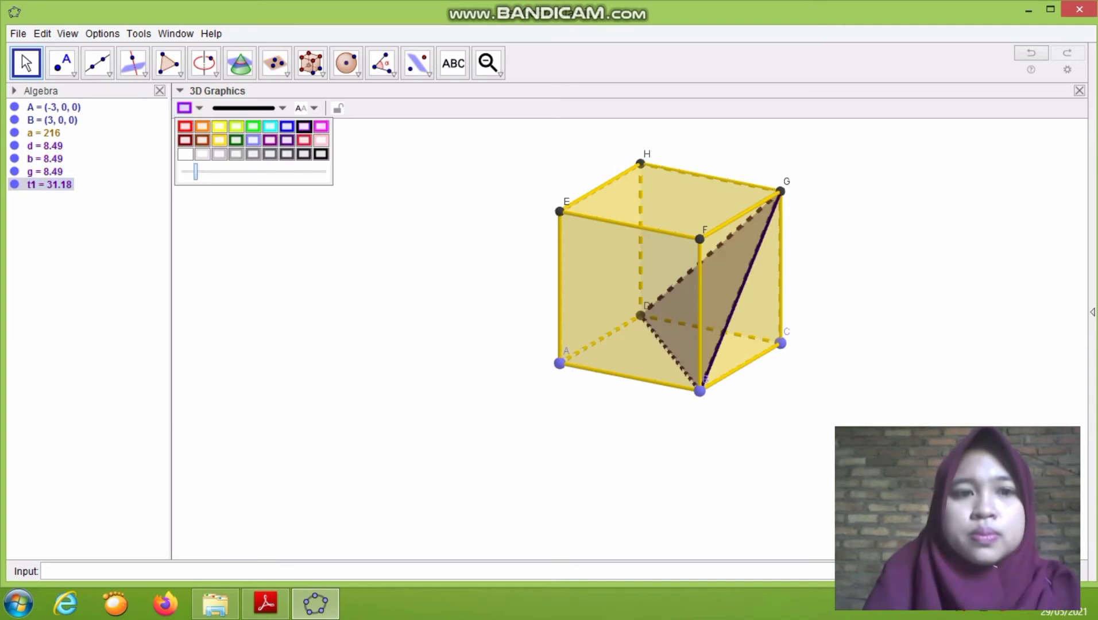
left_click_drag(195, 171, 241, 171)
key("Escape")
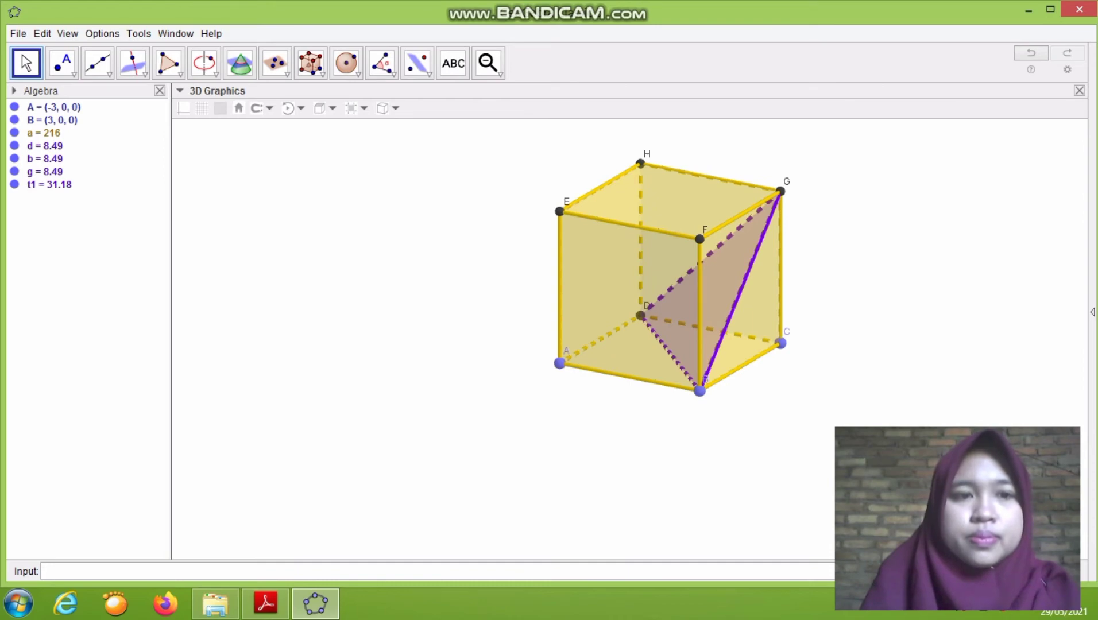
left_click(719, 287)
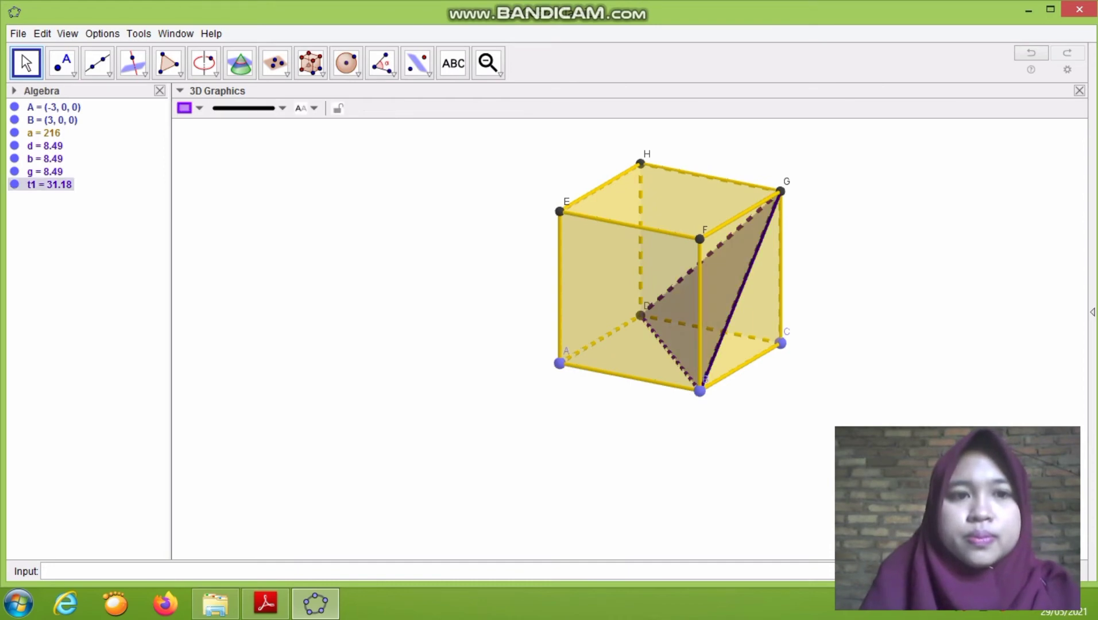
left_click(198, 108)
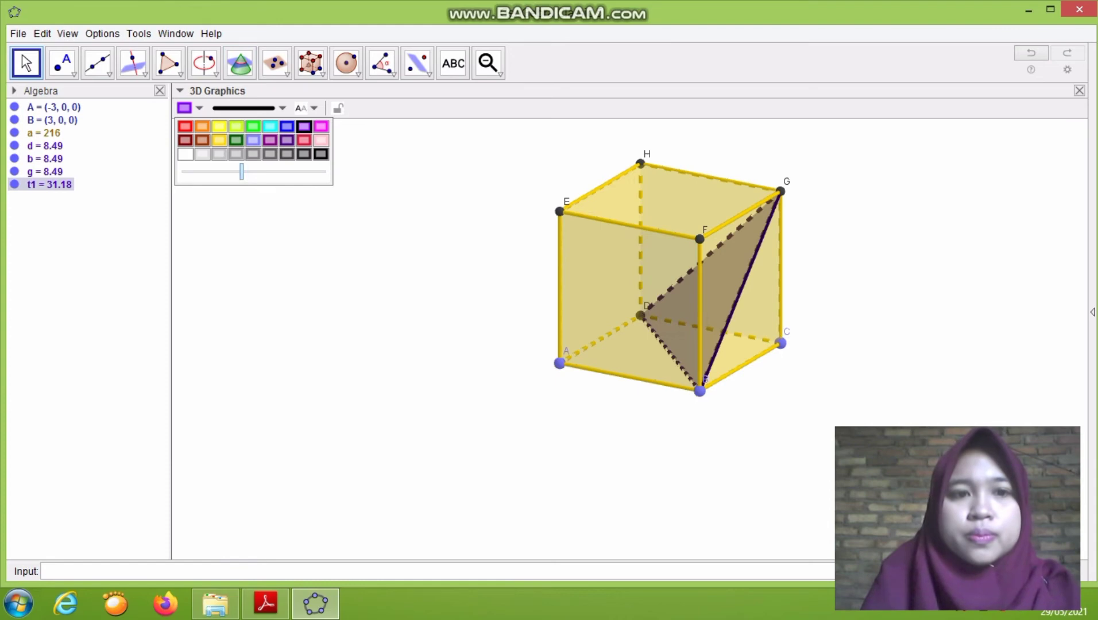
left_click_drag(241, 171, 267, 171)
left_click(367, 276)
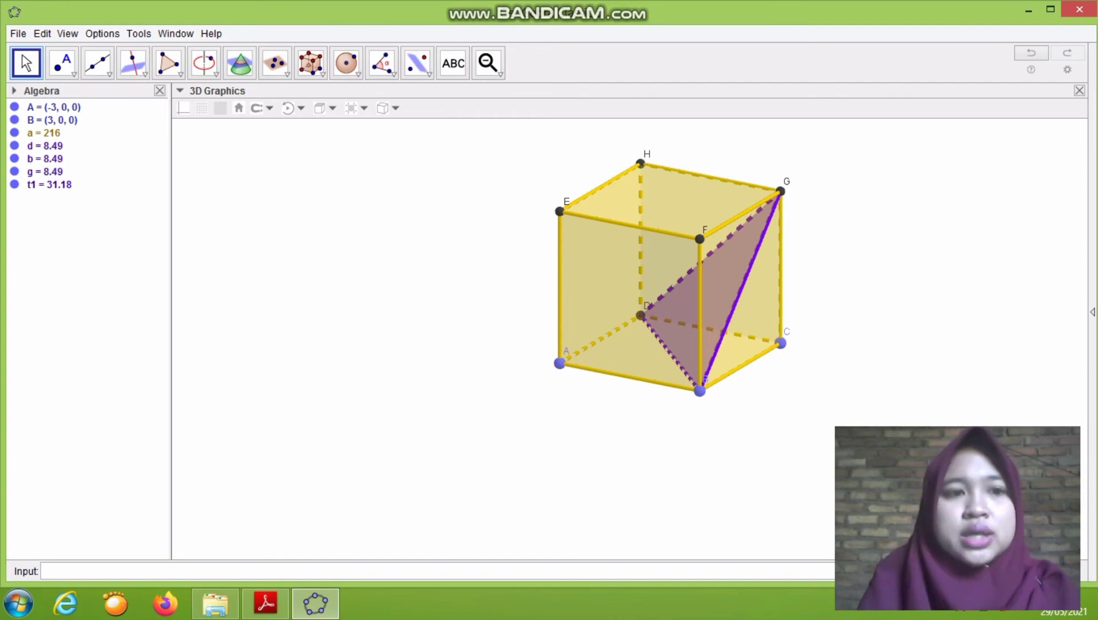
Rename the triangle through B, D and G as ΔBDG, using the Greek capital delta symbol.
left_click(33, 184)
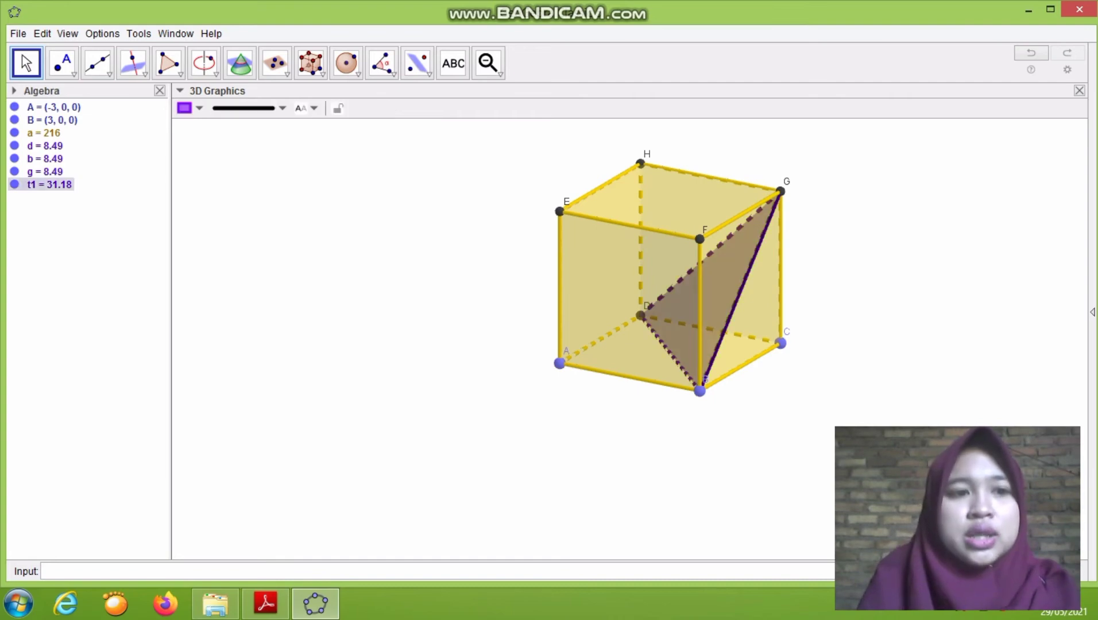
right_click(33, 184)
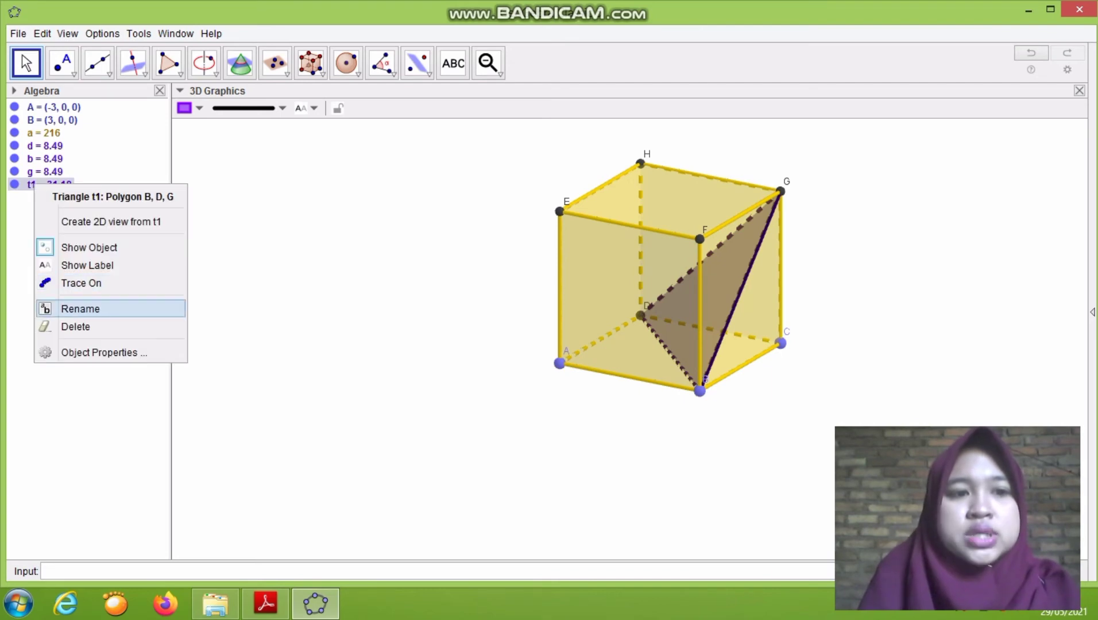
left_click(104, 353)
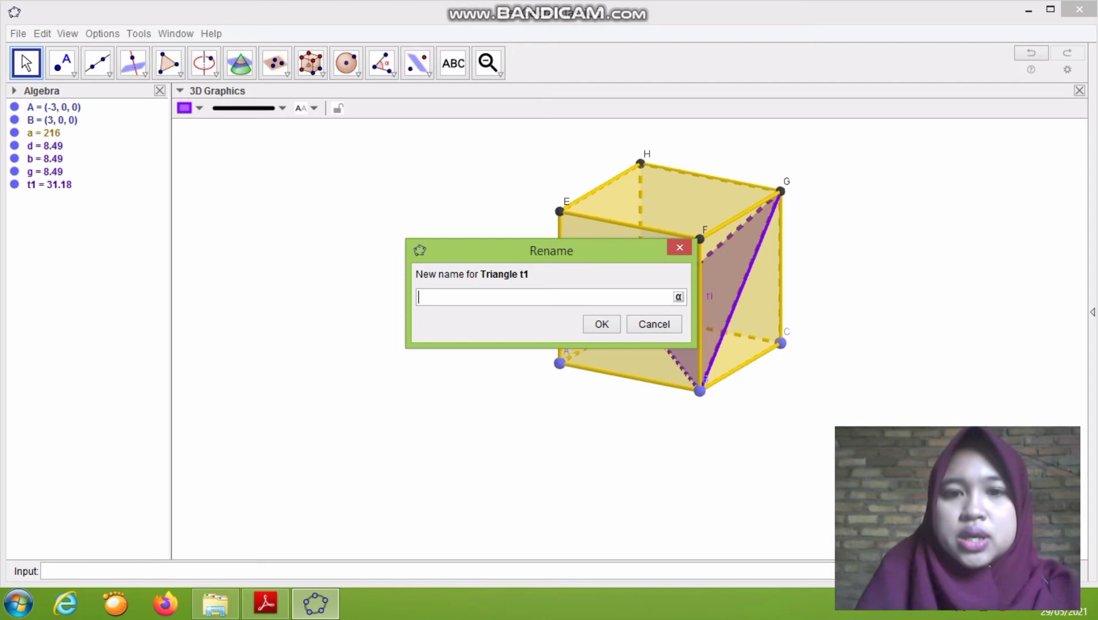
left_click(678, 297)
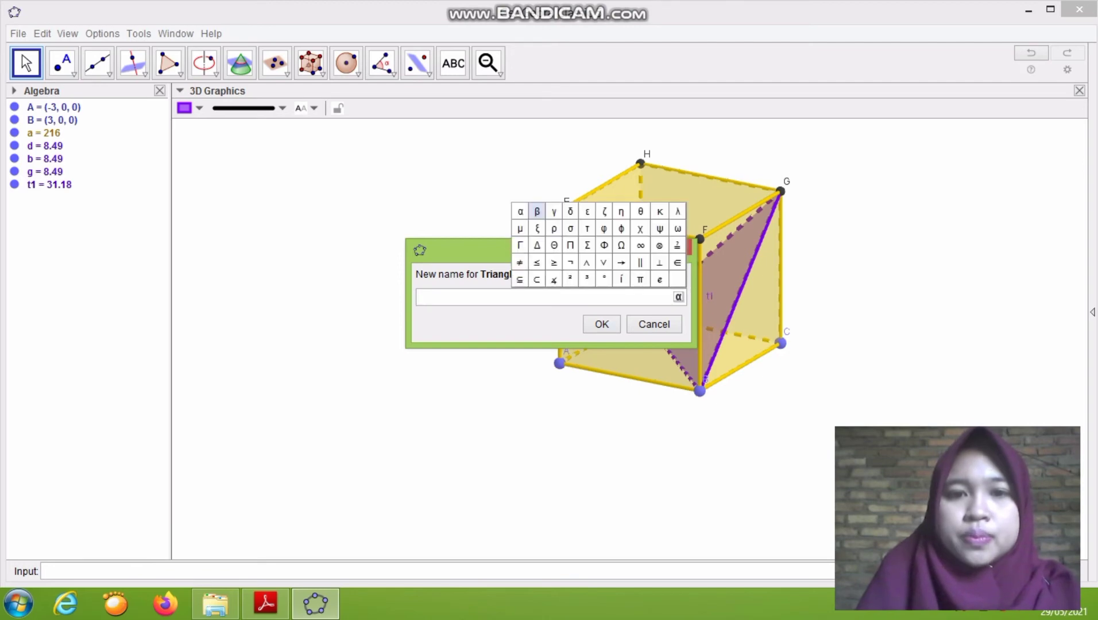
left_click(537, 246)
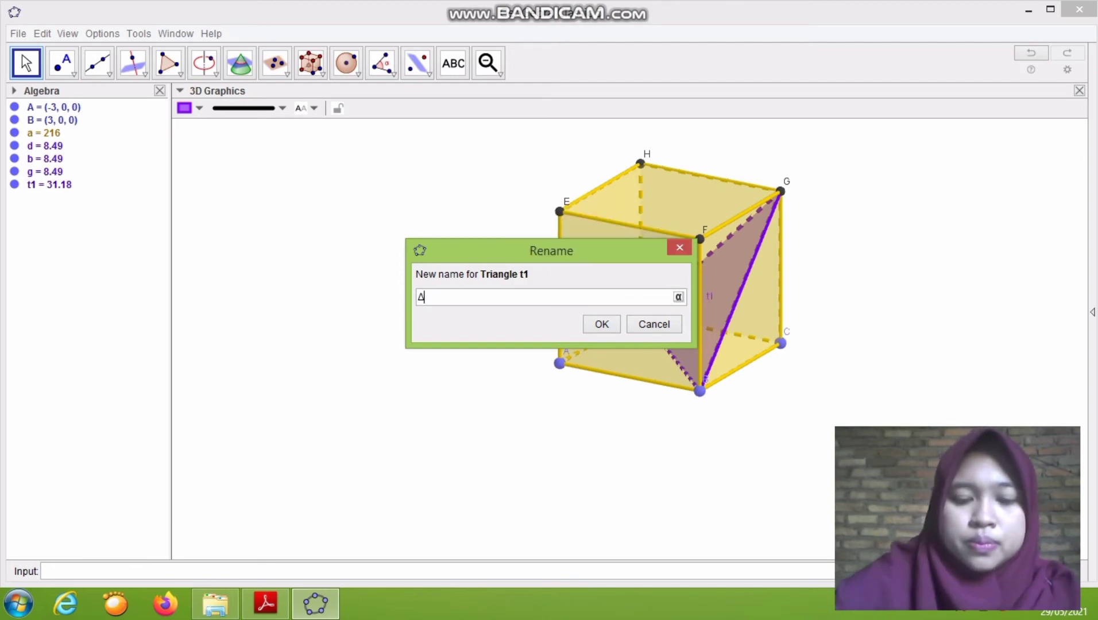
type("B")
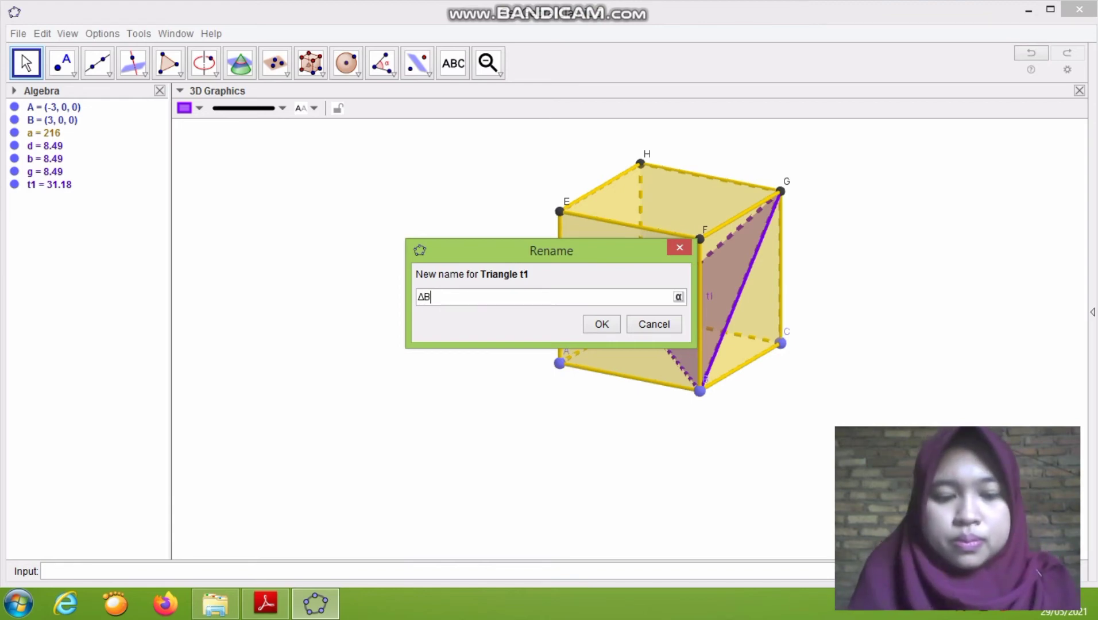
type("DG")
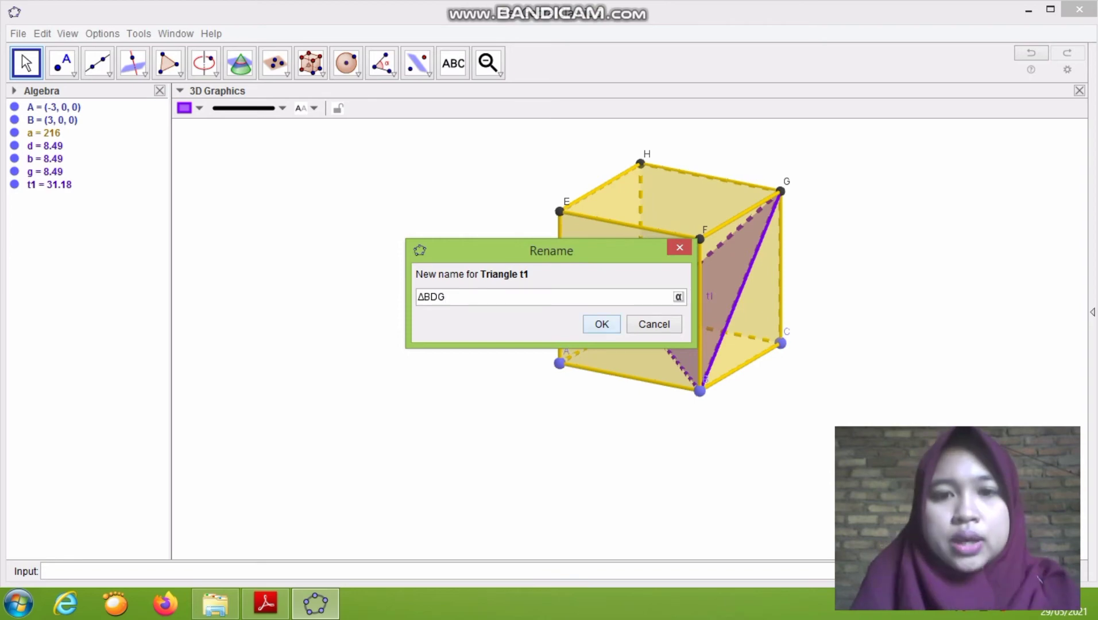
key("Return")
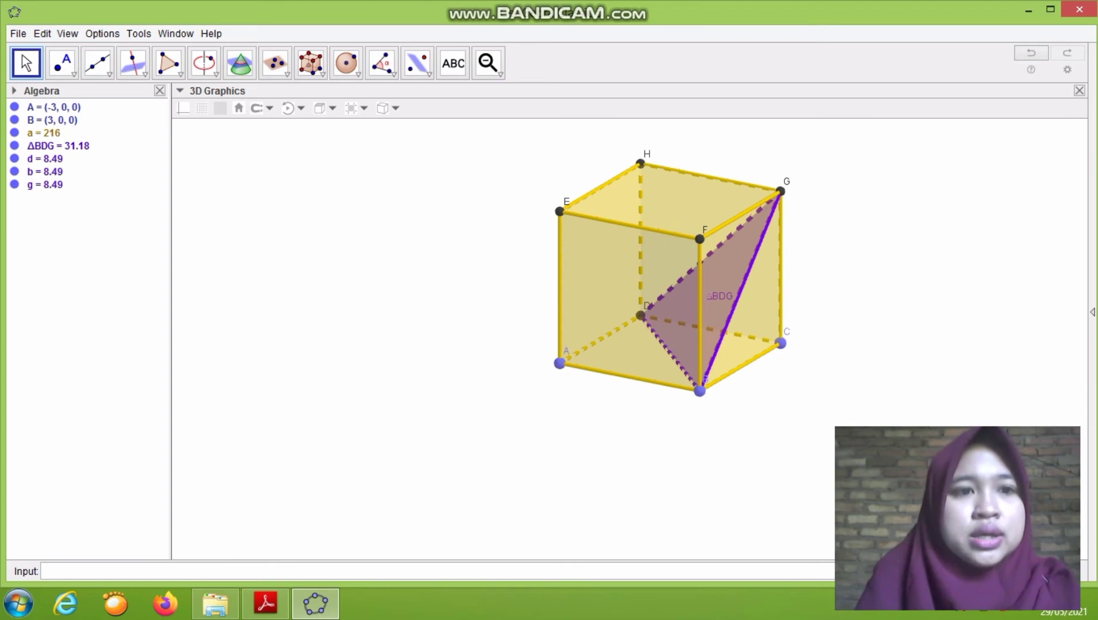
Construct a line through vertex C perpendicular to the plane of triangle BDG.
left_click(144, 73)
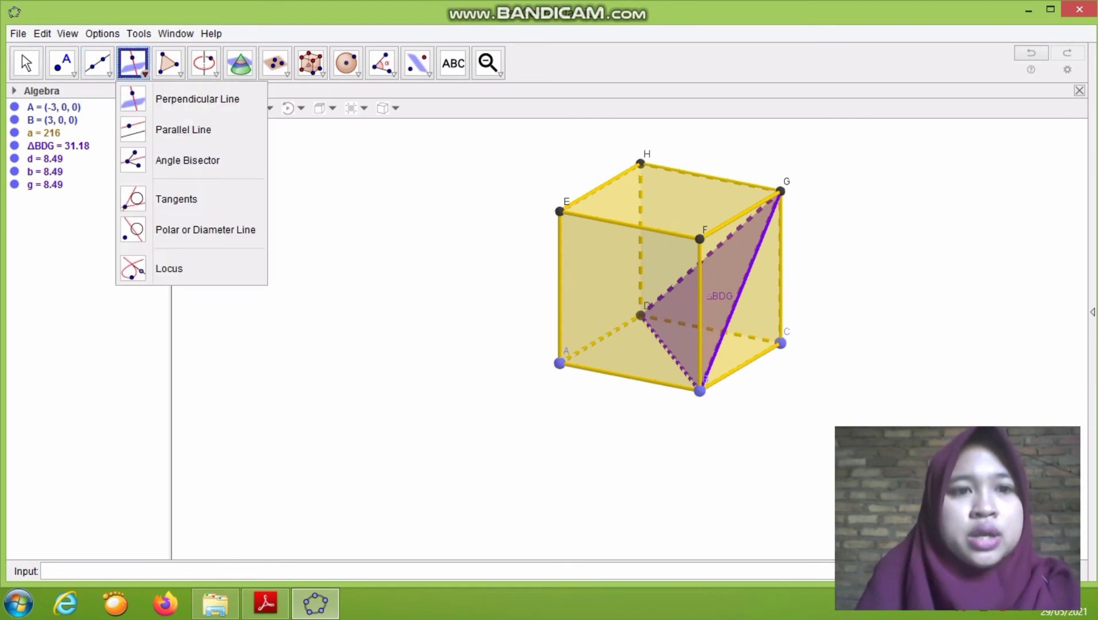
left_click(197, 99)
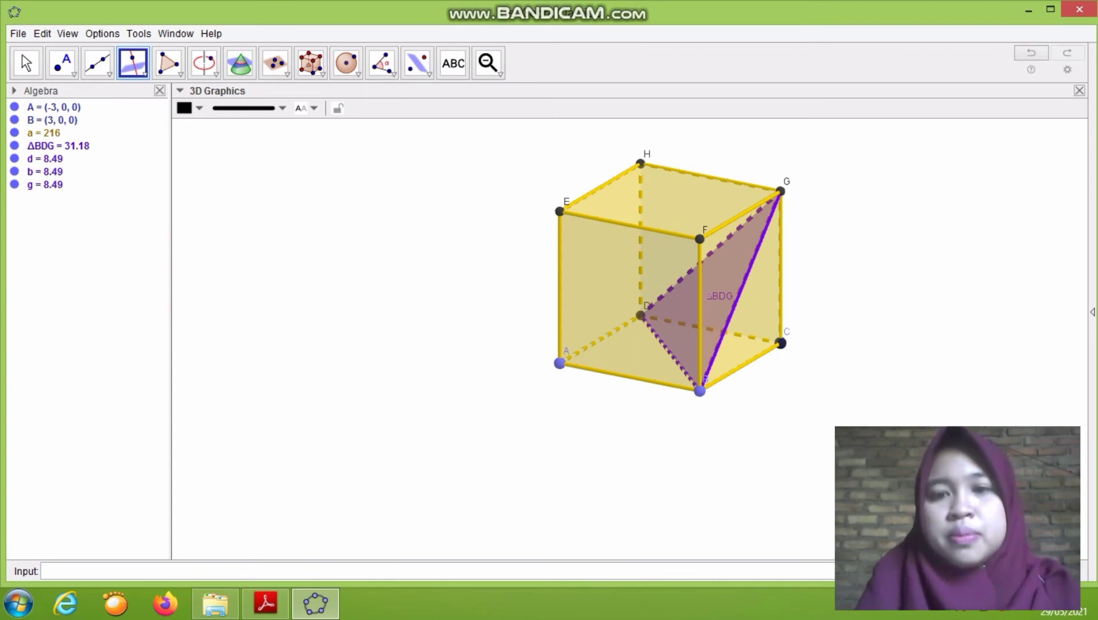
left_click(782, 343)
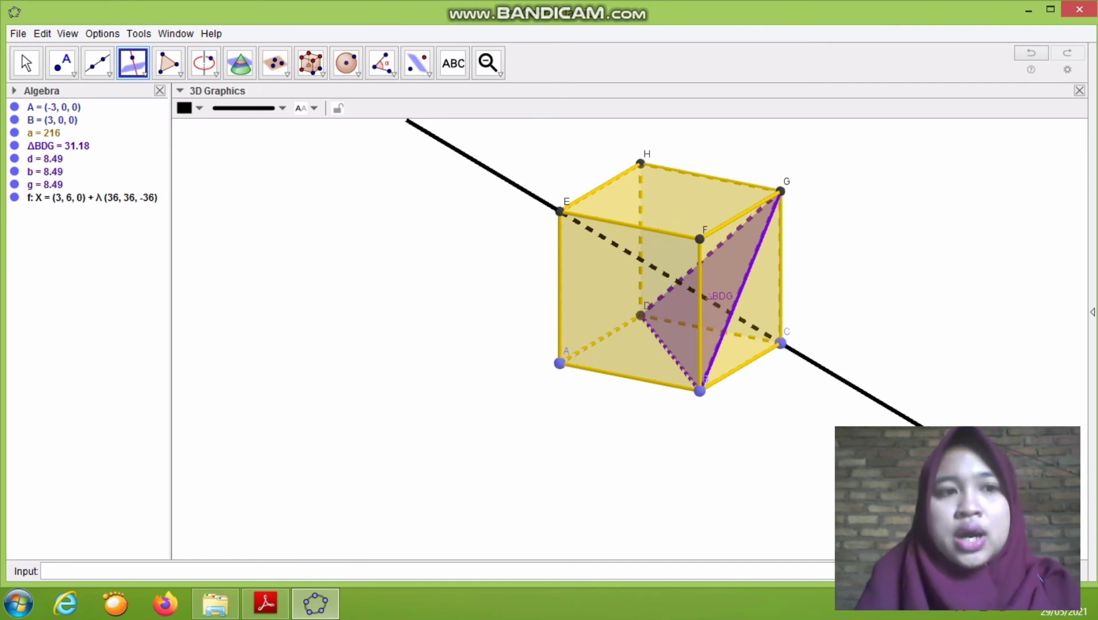
left_click(26, 63)
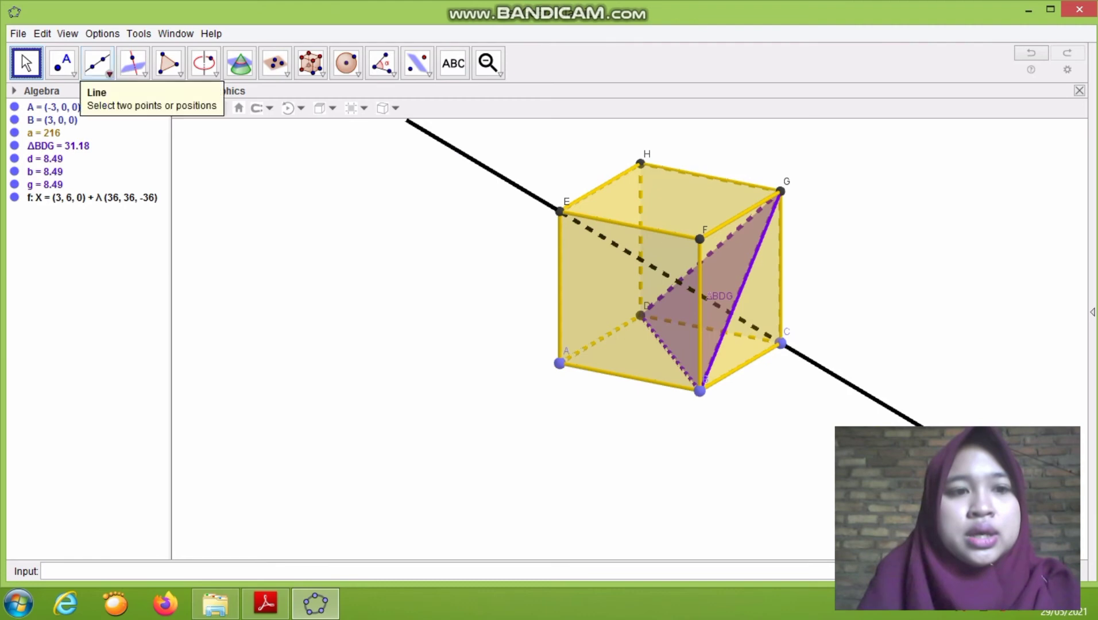
Create the intersection point of the perpendicular line through C and triangle BDG.
left_click(97, 63)
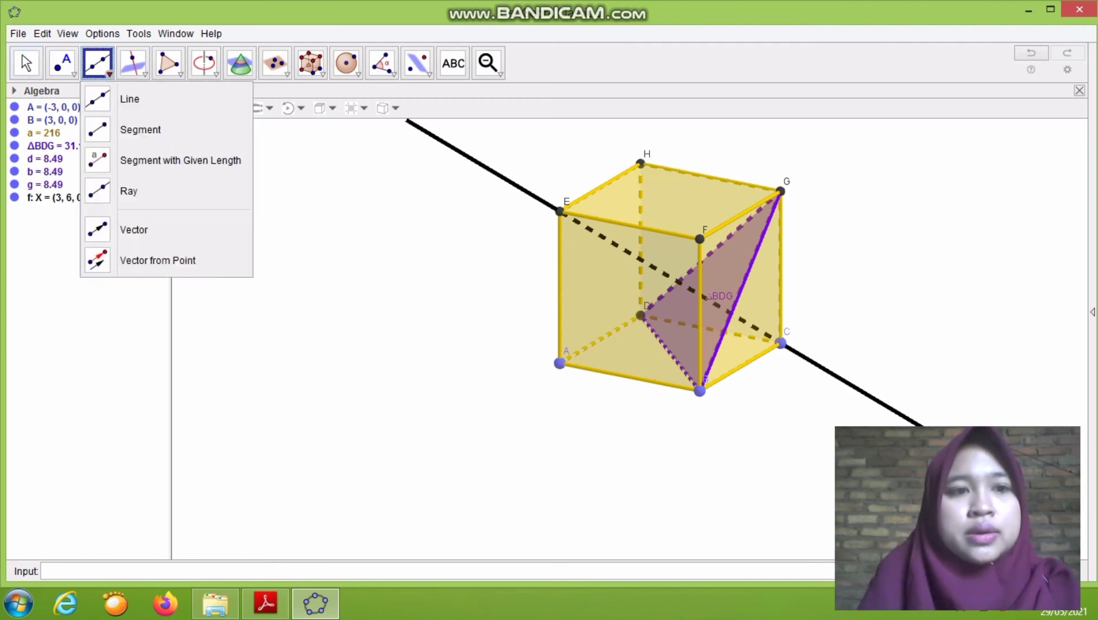
mouse_move(134, 63)
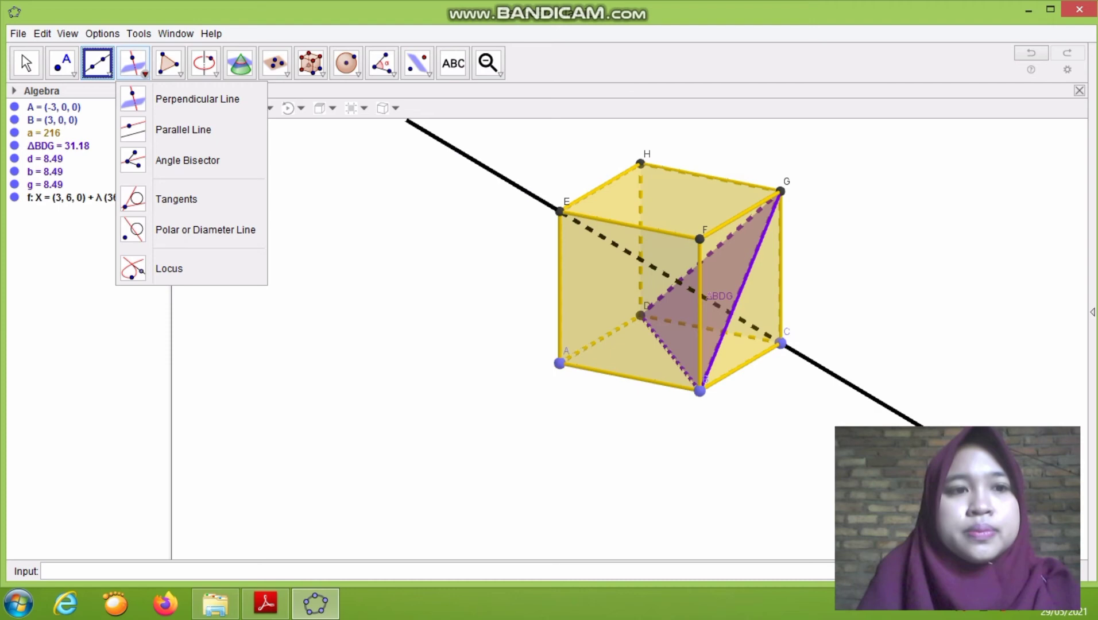
mouse_move(62, 64)
left_click(92, 159)
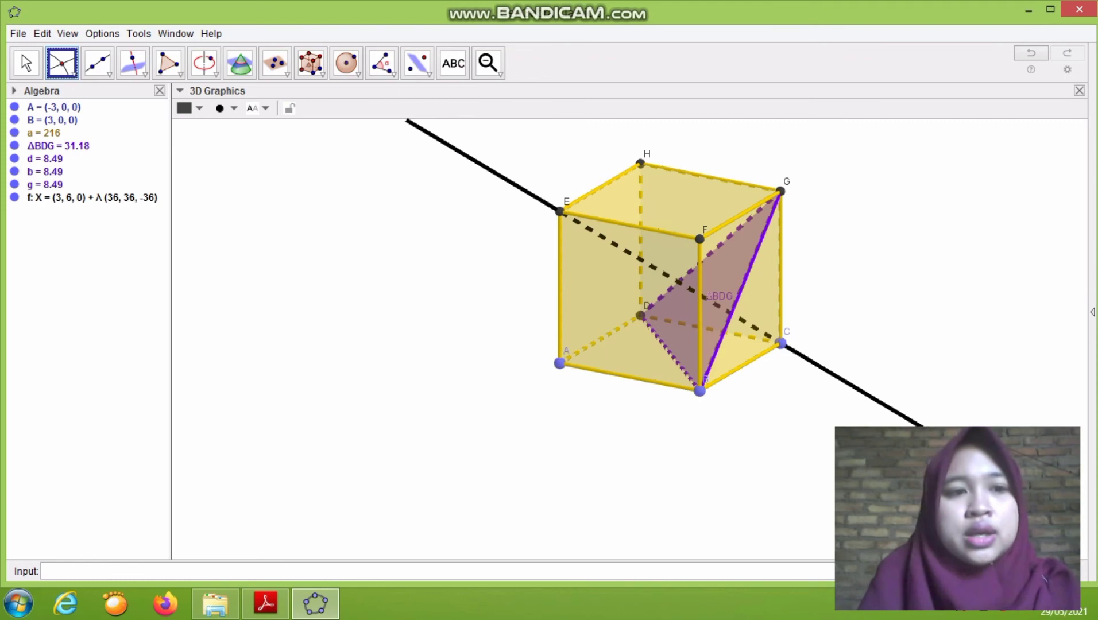
left_click(746, 323)
left_click(718, 275)
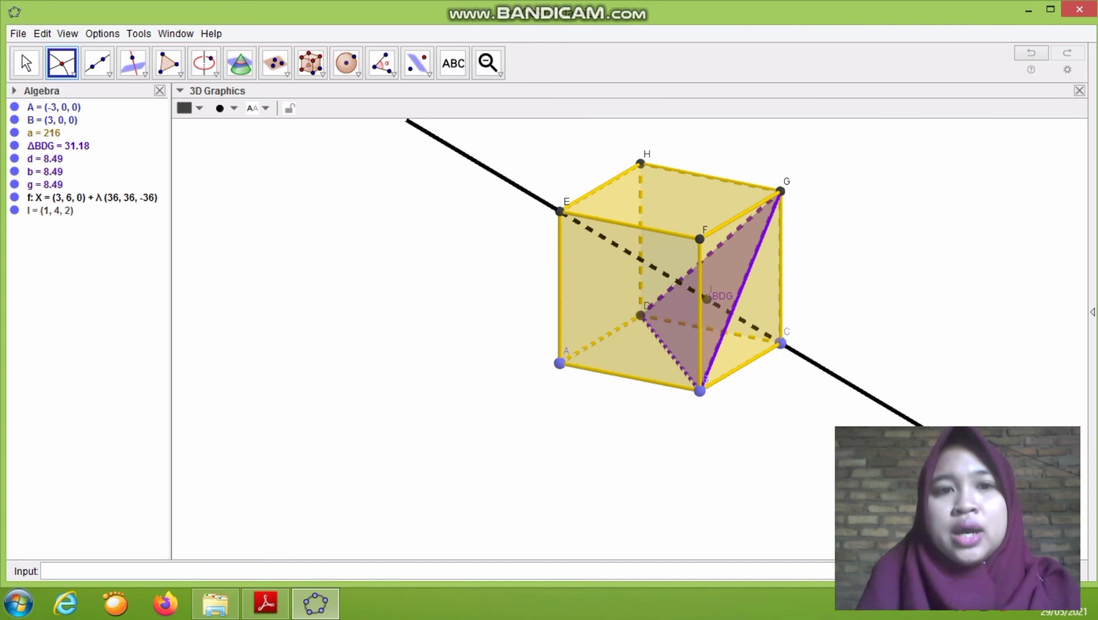
Measure the angle between C and B with its vertex at the intersection point on triangle BDG.
left_click(381, 63)
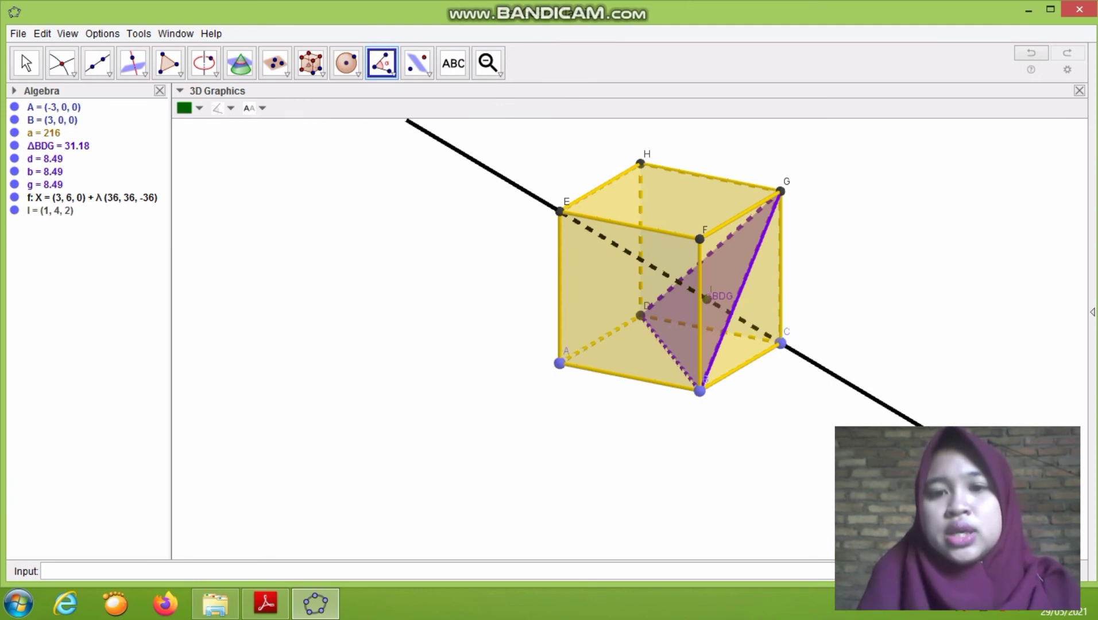
left_click(780, 344)
left_click(706, 298)
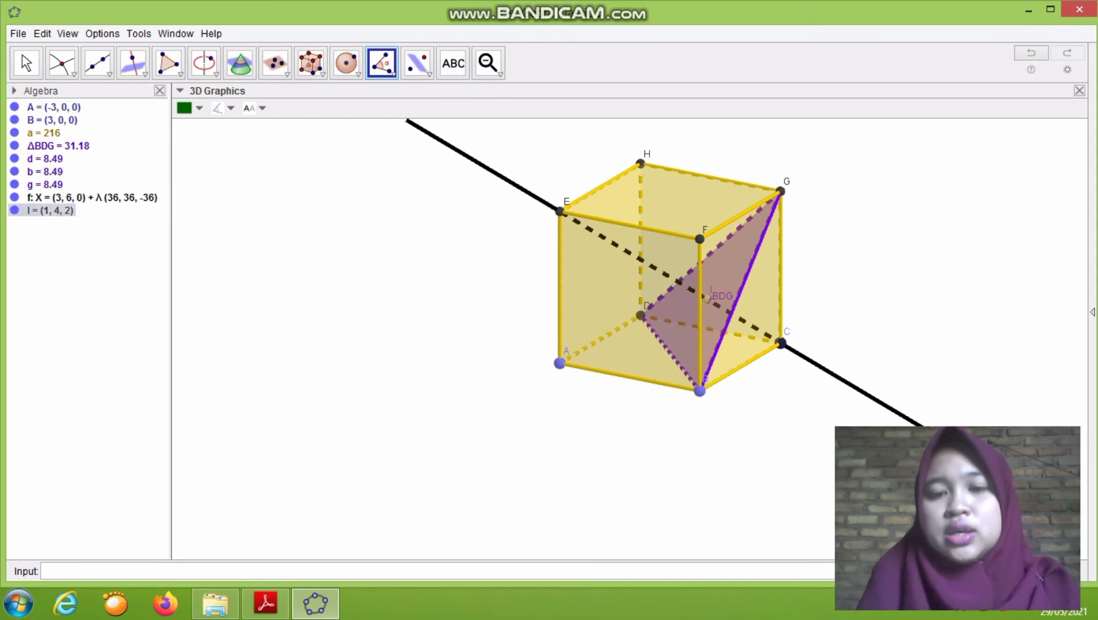
left_click(700, 391)
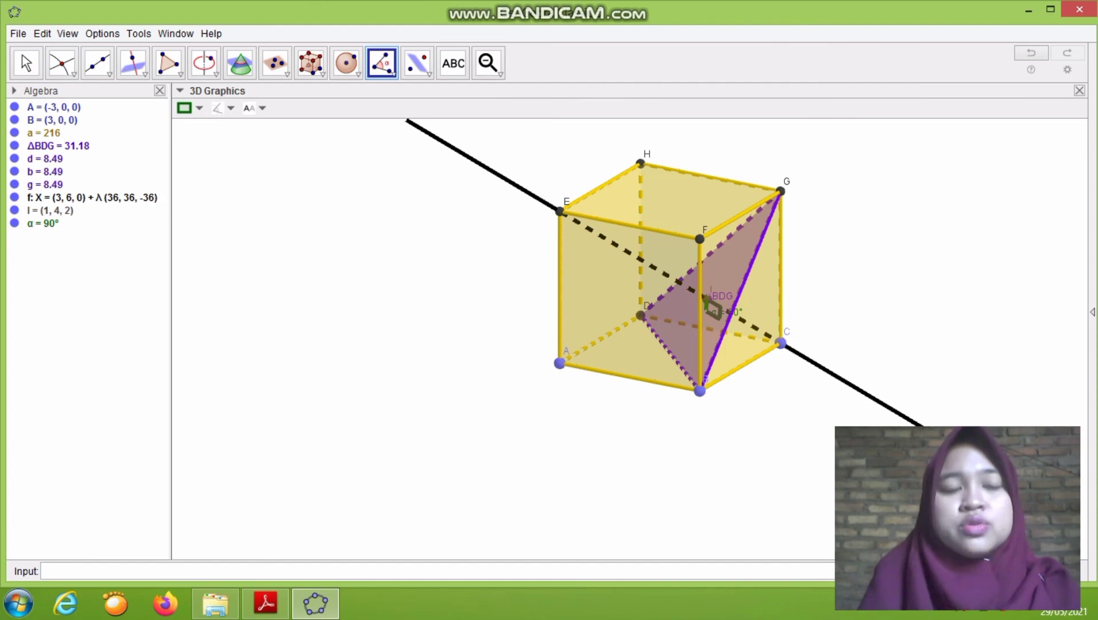
left_click(25, 63)
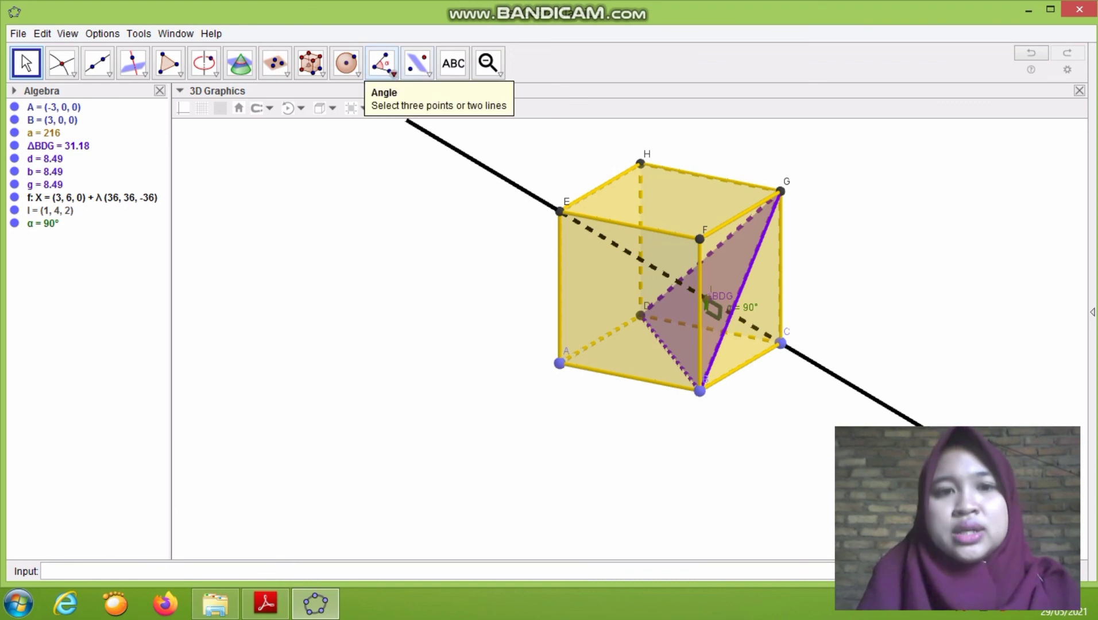
Measure the distance from vertex C to the intersection point on triangle BDG.
left_click(381, 63)
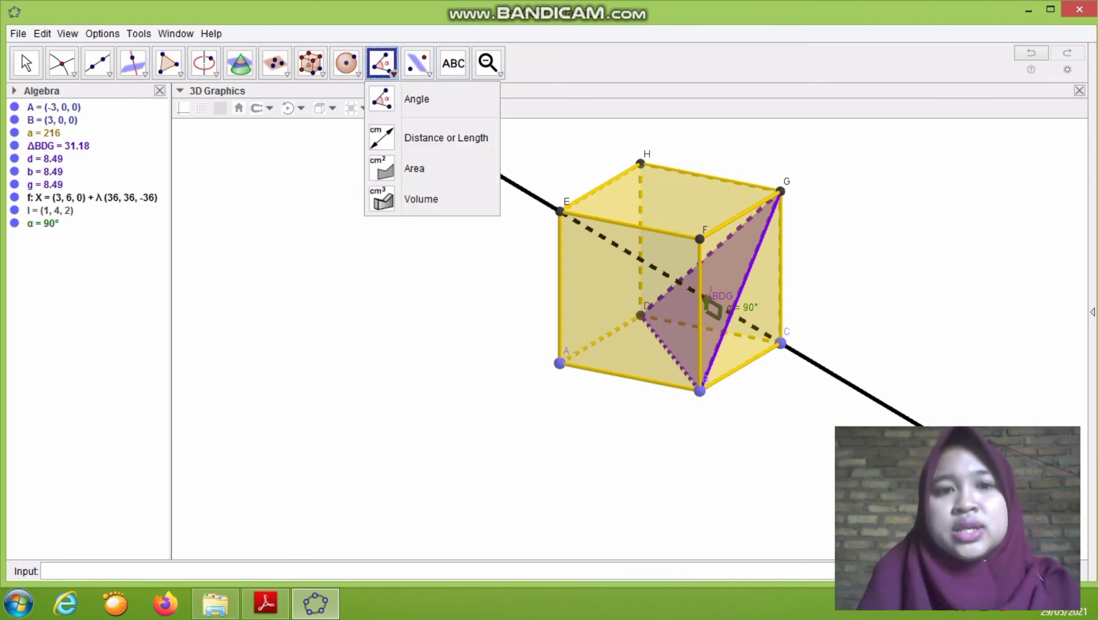
left_click(445, 138)
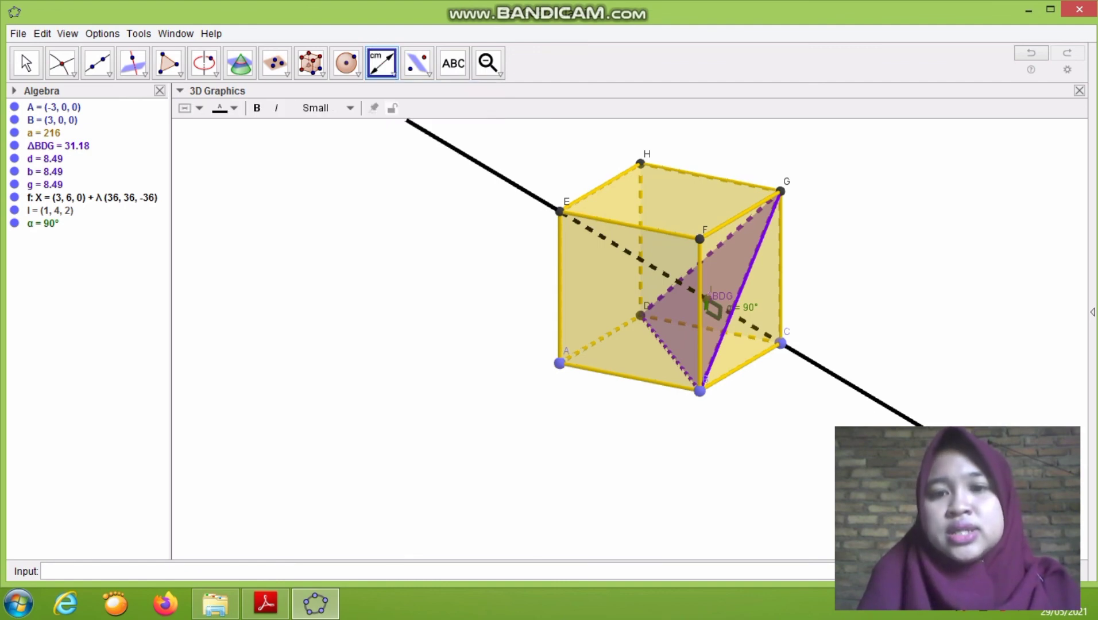
left_click(780, 343)
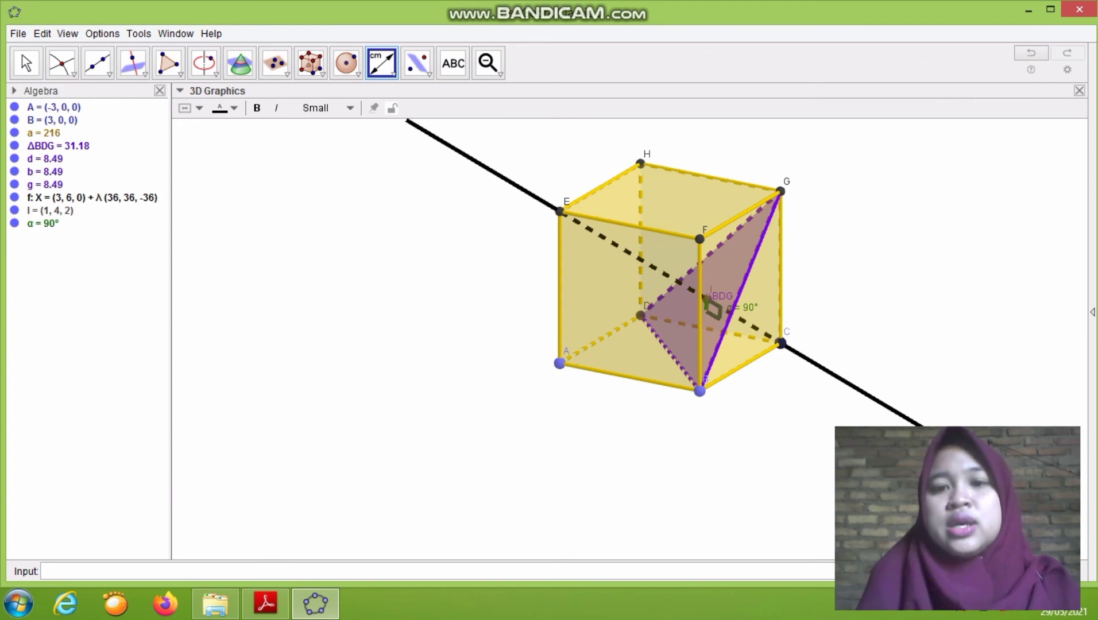
left_click(707, 300)
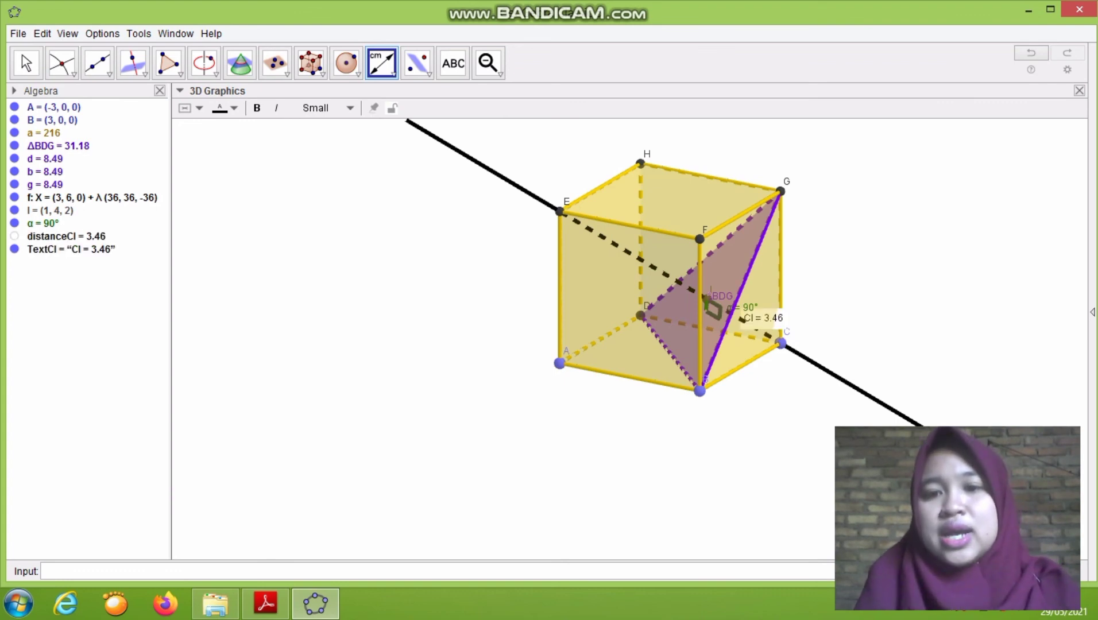